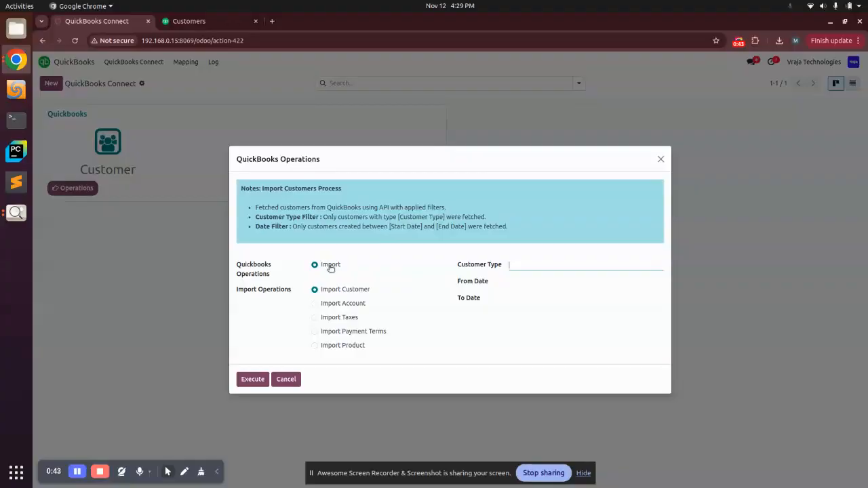
Step: Execute the Import Customer operation without a customer type or date filter
click(359, 293)
double_click(360, 294)
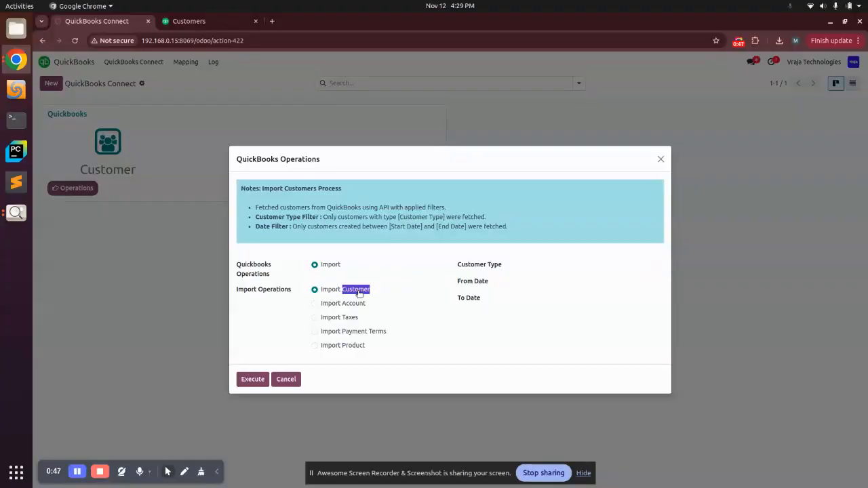
click(338, 289)
click(254, 382)
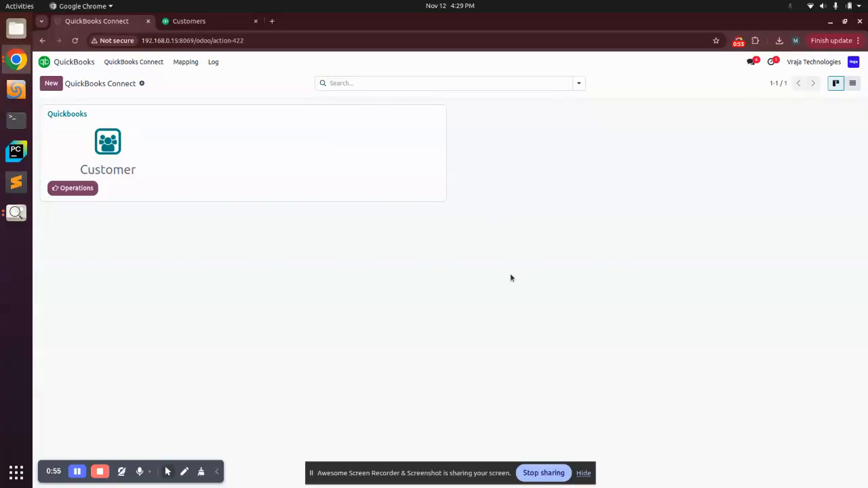
Step: Review the customer list in QuickBooks Online down to the end of its first page
click(193, 22)
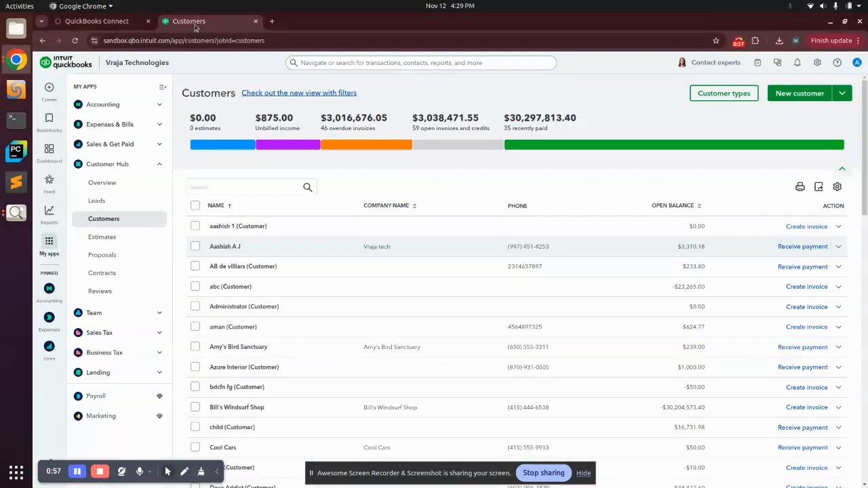
scroll(781, 142, down, 3)
scroll(781, 141, down, 9)
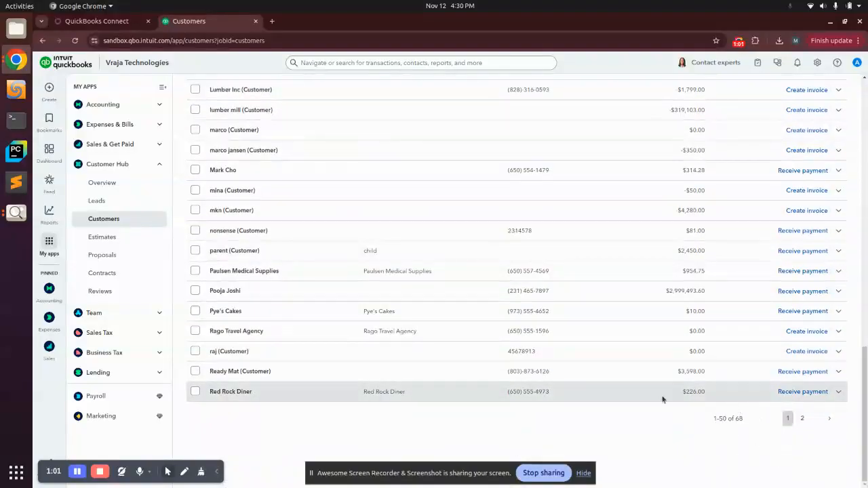
Step: Return to Odoo and review the imported records in the customer mapping list
click(97, 21)
click(143, 63)
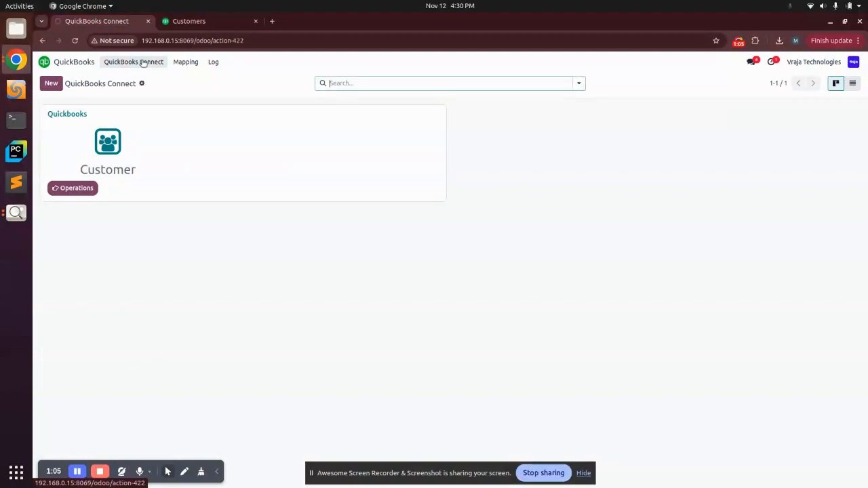
click(173, 66)
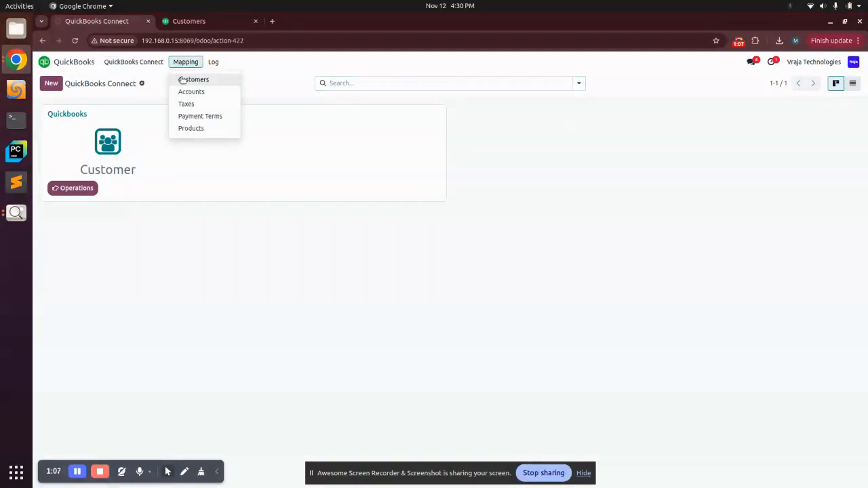
click(180, 79)
scroll(602, 241, down, 12)
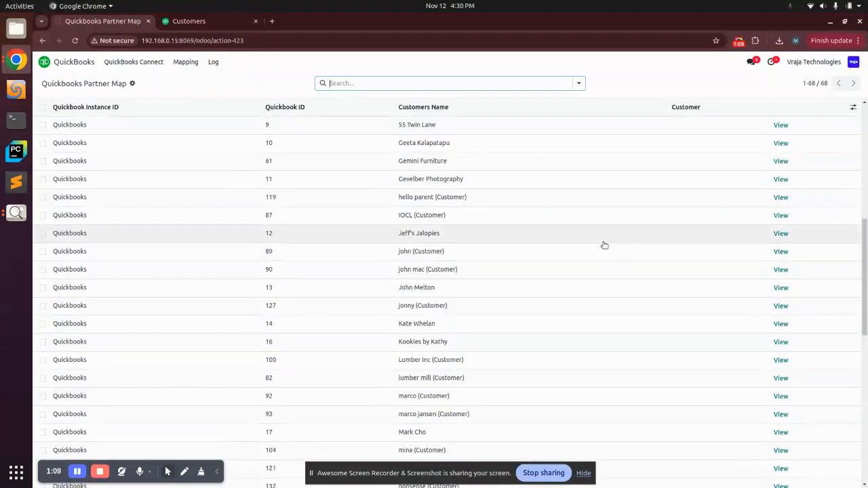
scroll(583, 271, up, 15)
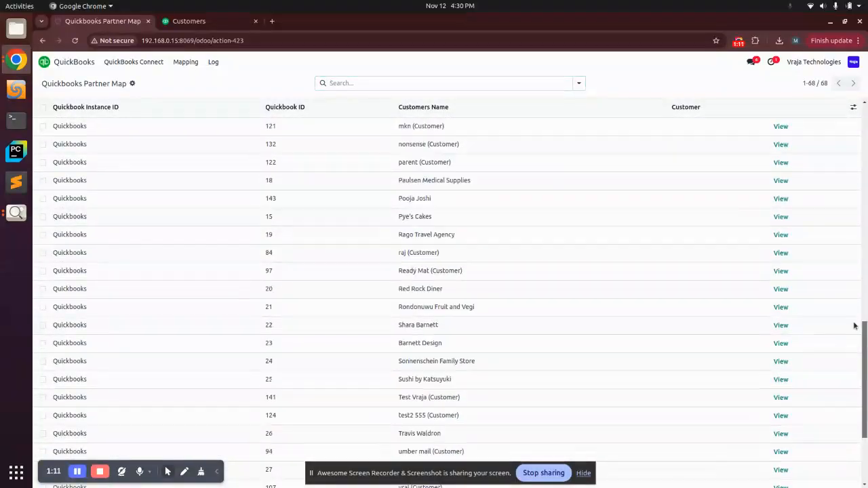
Step: Select all customer mapping records and delete them
click(42, 108)
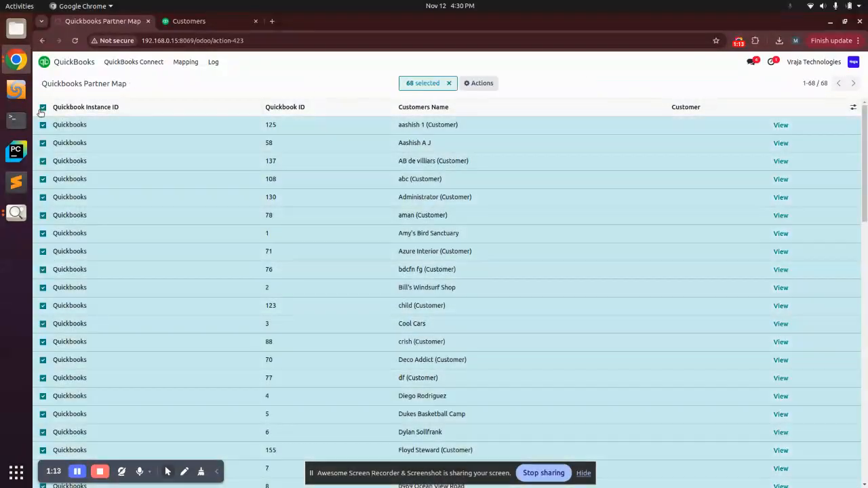
click(451, 83)
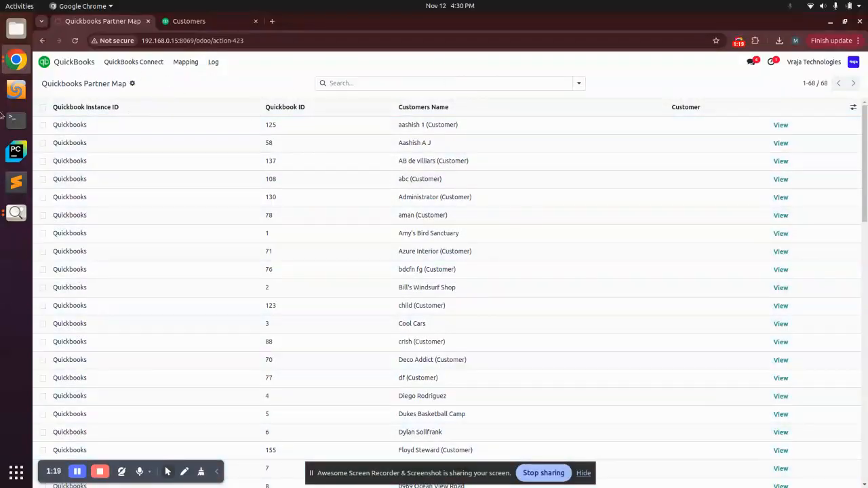
click(43, 107)
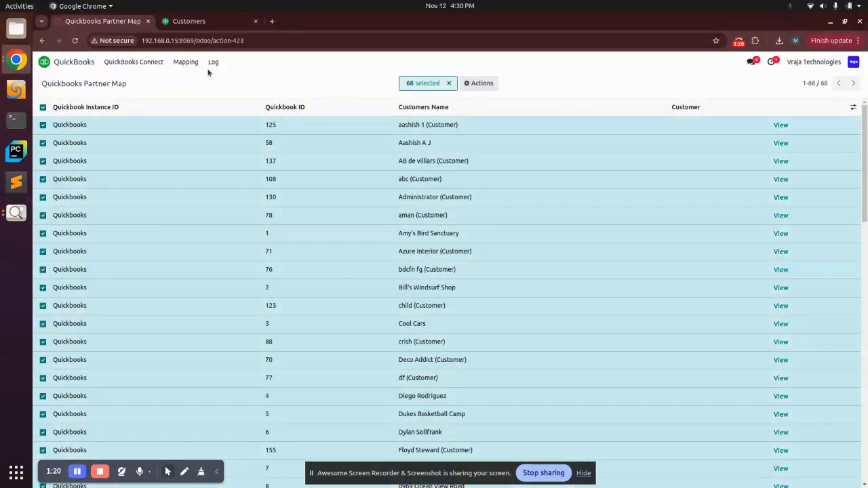
click(480, 83)
click(505, 127)
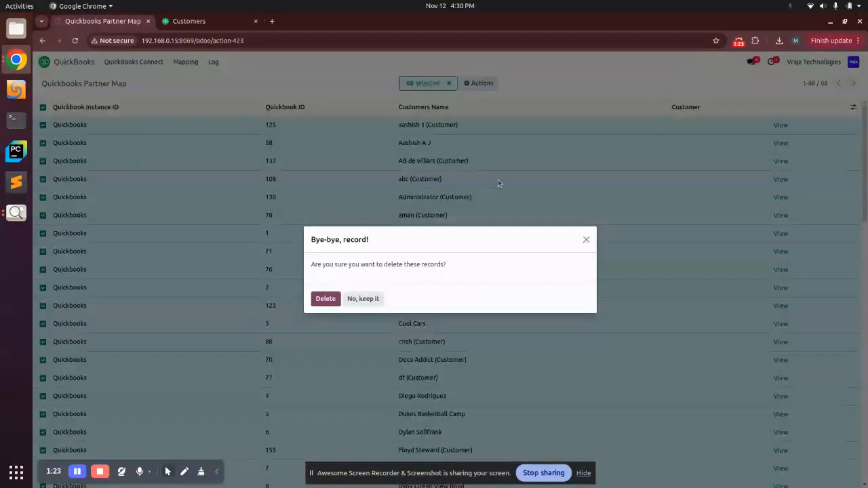
click(326, 299)
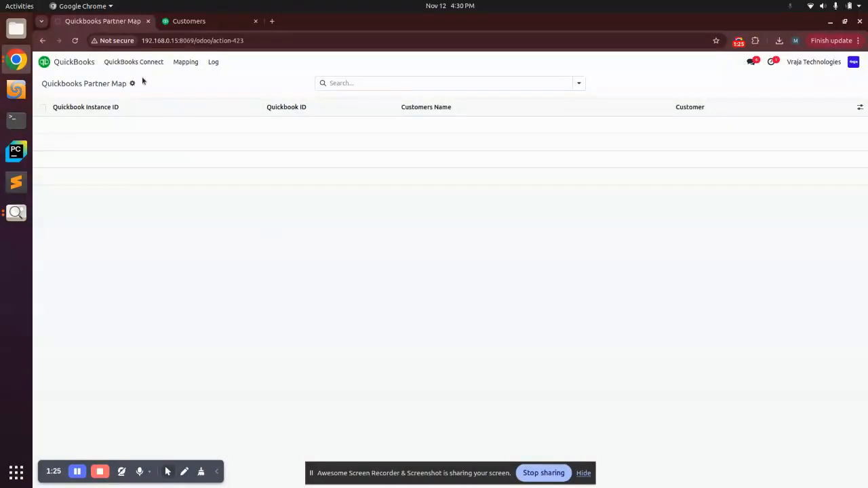
Step: Open the QuickBooks instance's operations for a customer import and set the customer type filter to Sale
click(122, 61)
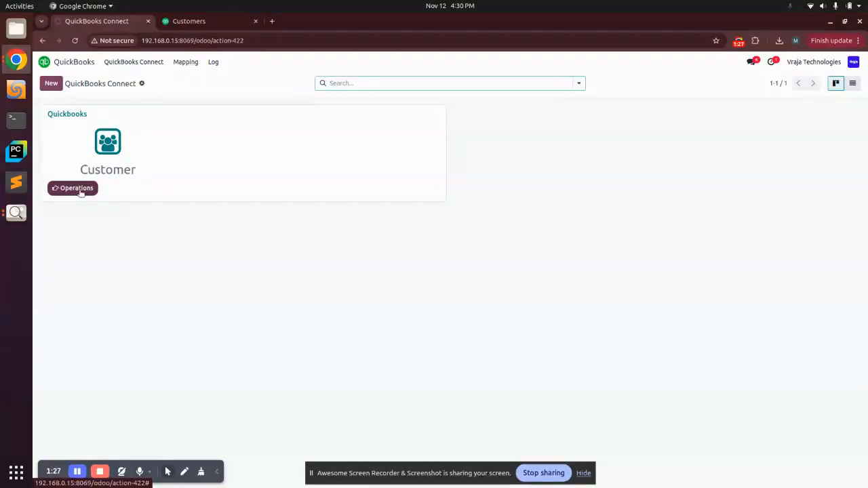
click(93, 190)
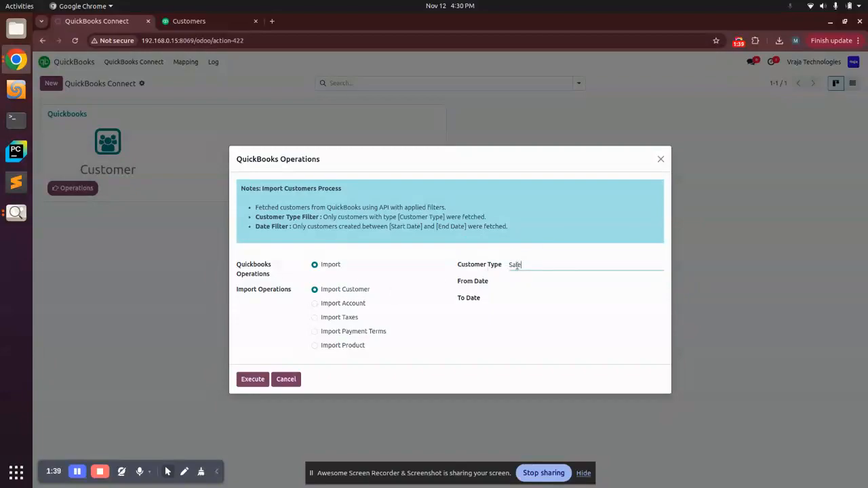
Step: In QuickBooks Online, open the second listed customer's record for editing and check the customer type under its additional info
click(197, 21)
scroll(314, 194, up, 10)
scroll(314, 194, up, 4)
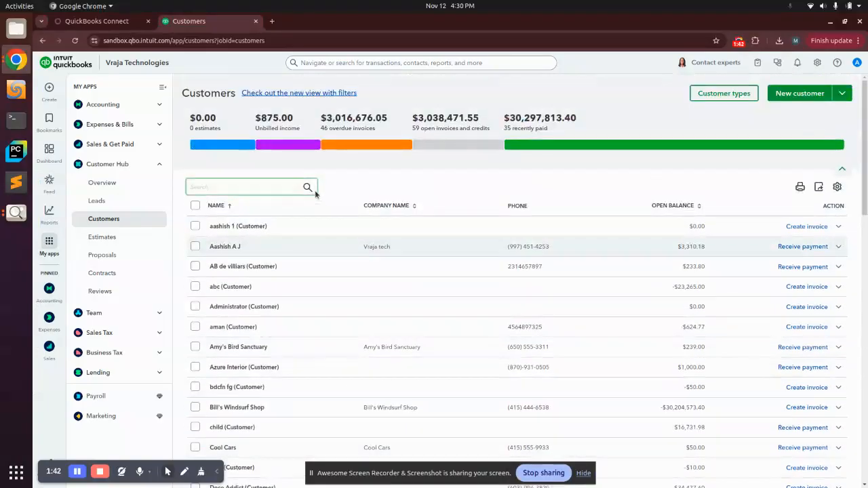
click(226, 246)
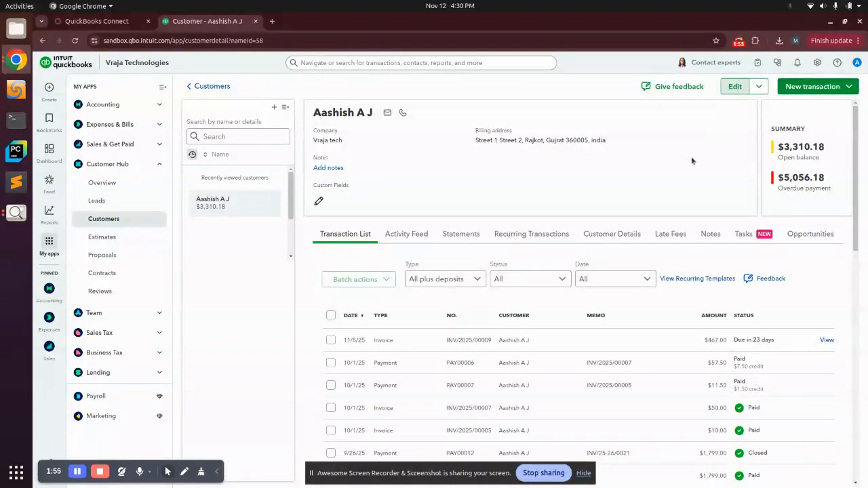
scroll(614, 266, down, 10)
scroll(631, 274, down, 6)
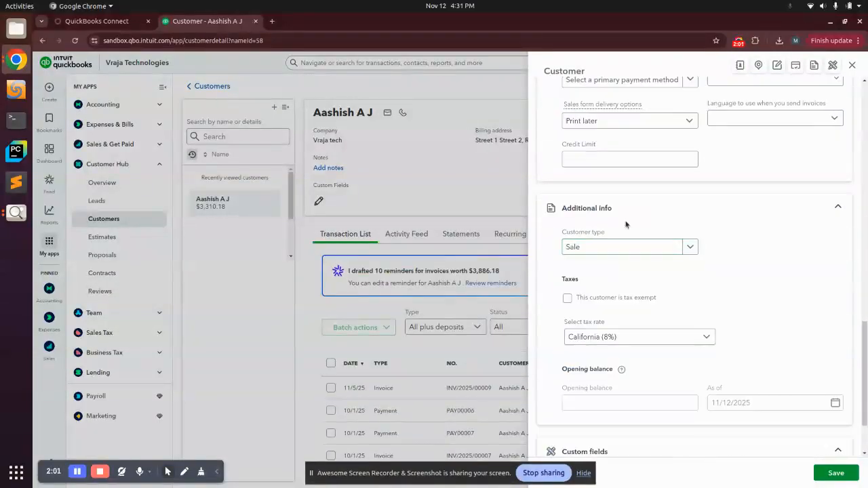
click(606, 250)
click(606, 251)
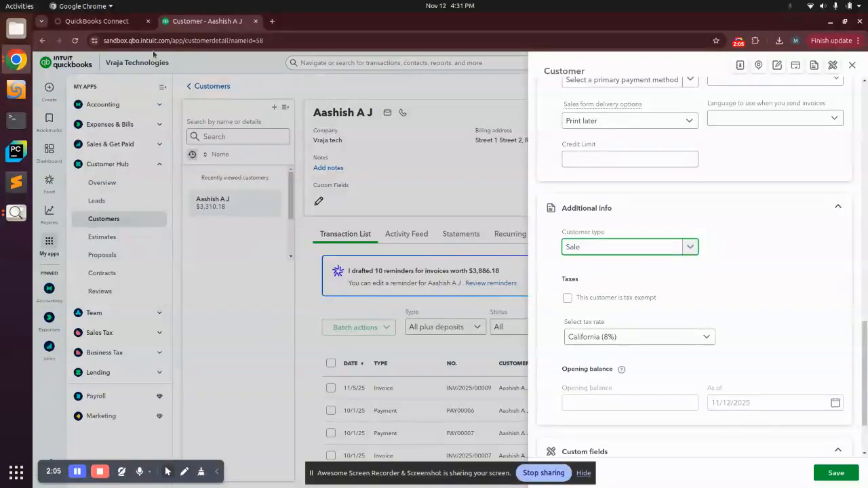
Step: Return to Odoo, execute the customer import filtered by type Sale, and review the resulting customer mapping list
click(116, 24)
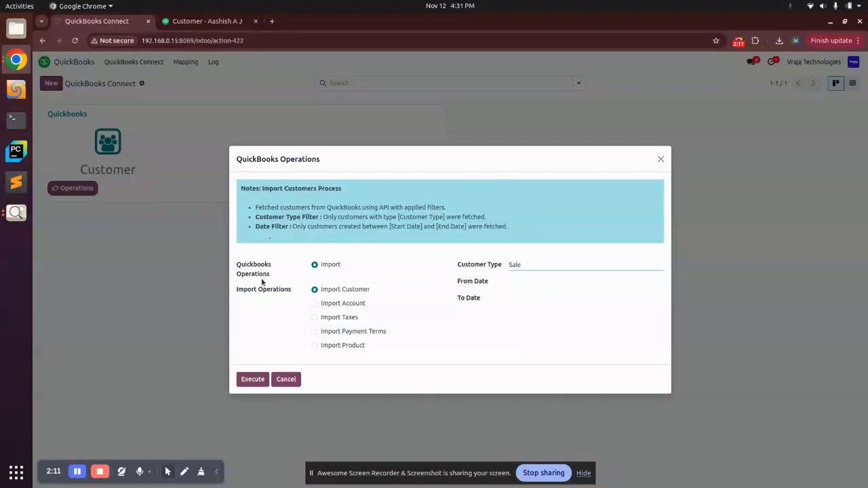
click(250, 379)
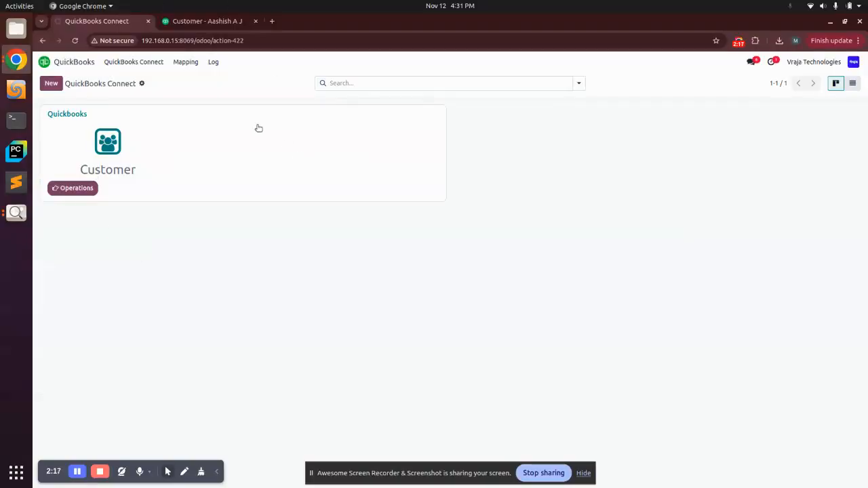
click(175, 63)
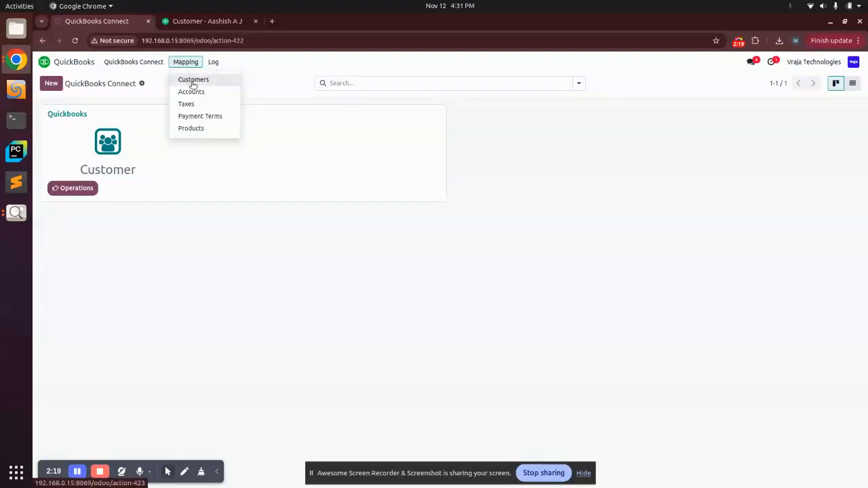
click(192, 82)
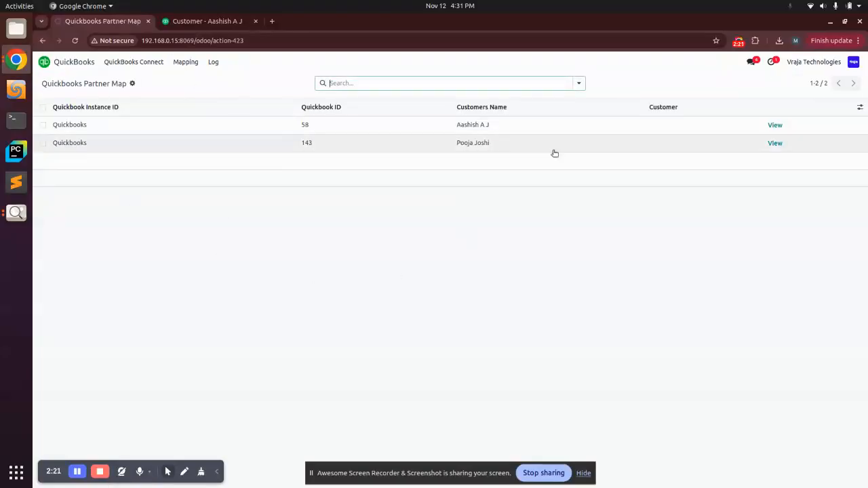
click(163, 123)
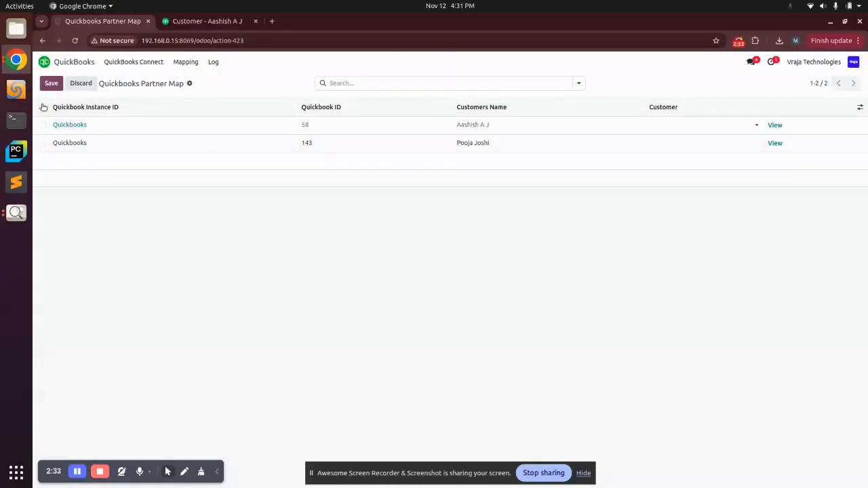
click(81, 82)
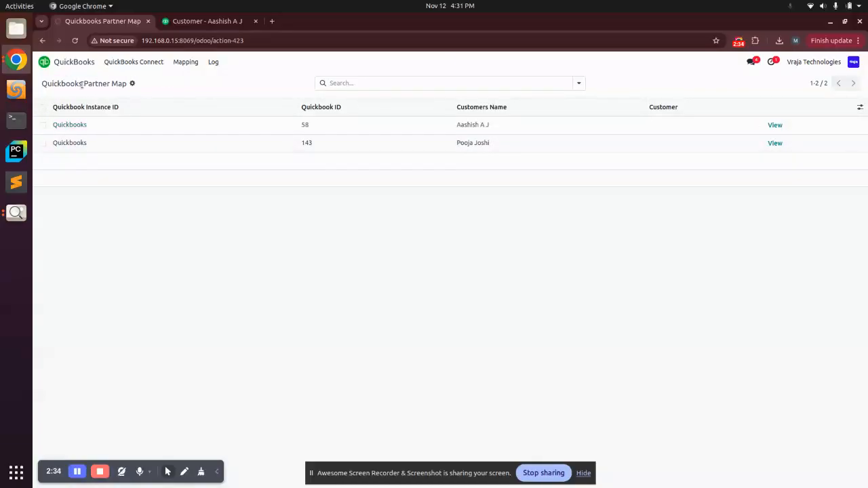
Step: Select both customer mapping records and delete them
click(43, 107)
click(477, 83)
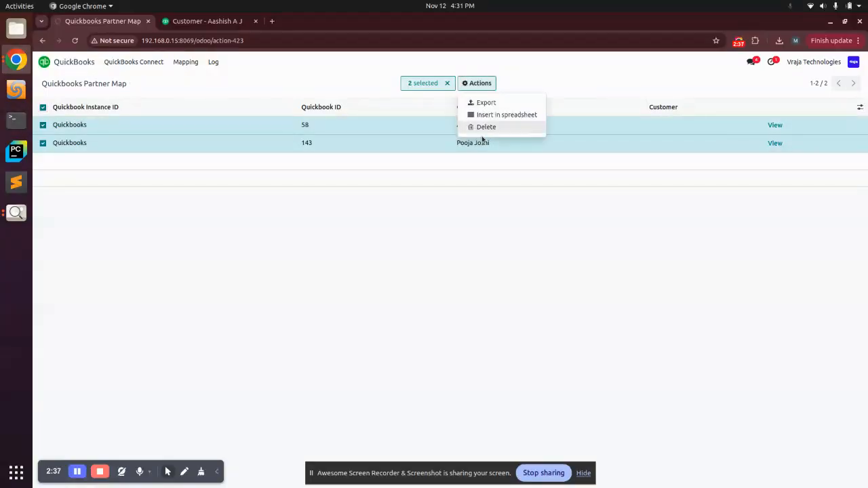
click(479, 126)
click(325, 299)
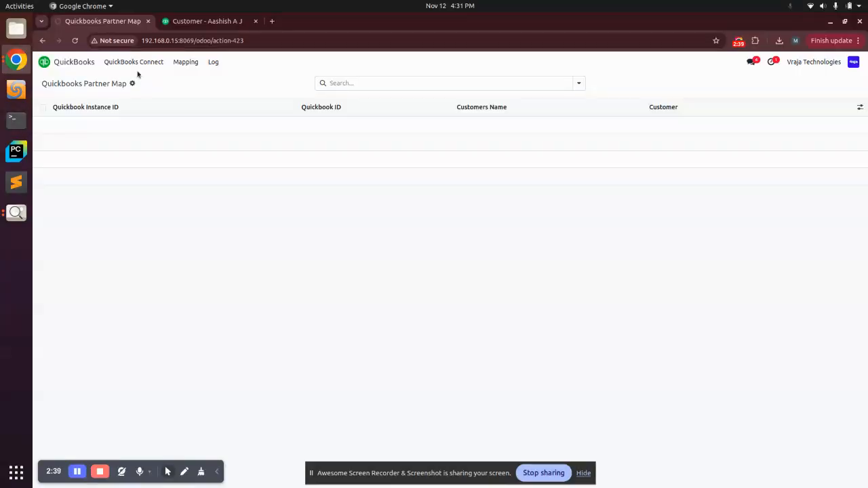
click(135, 82)
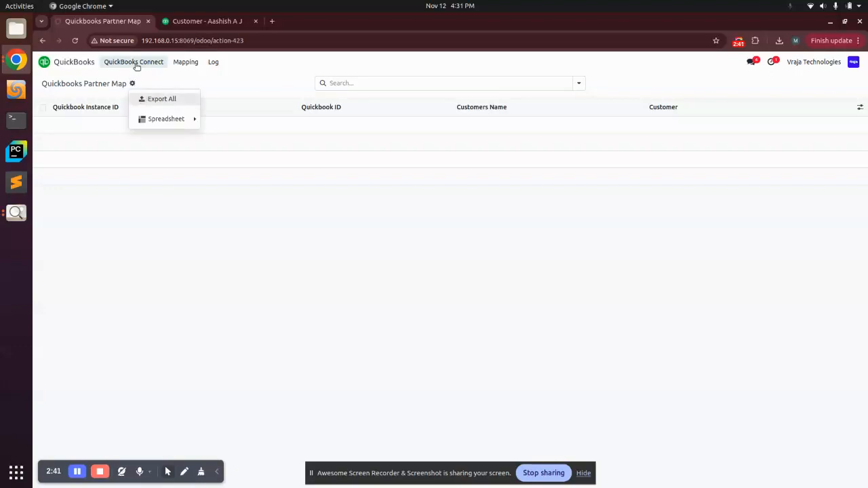
click(137, 63)
click(73, 188)
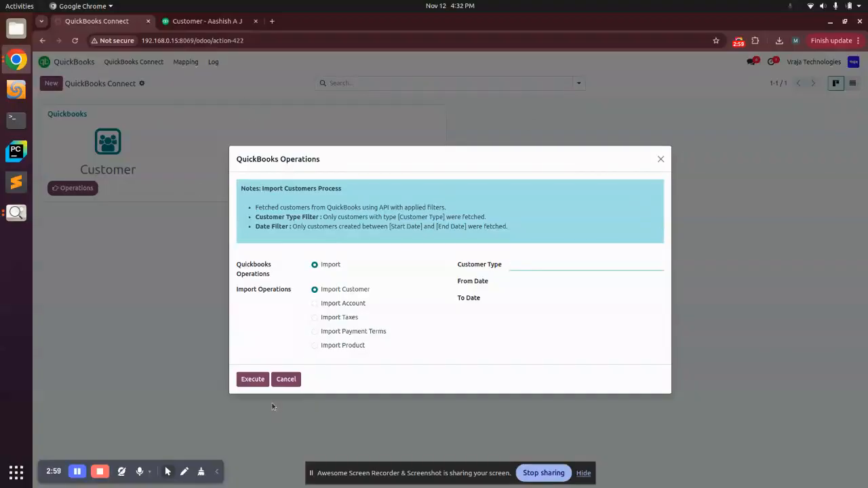
click(286, 380)
click(187, 62)
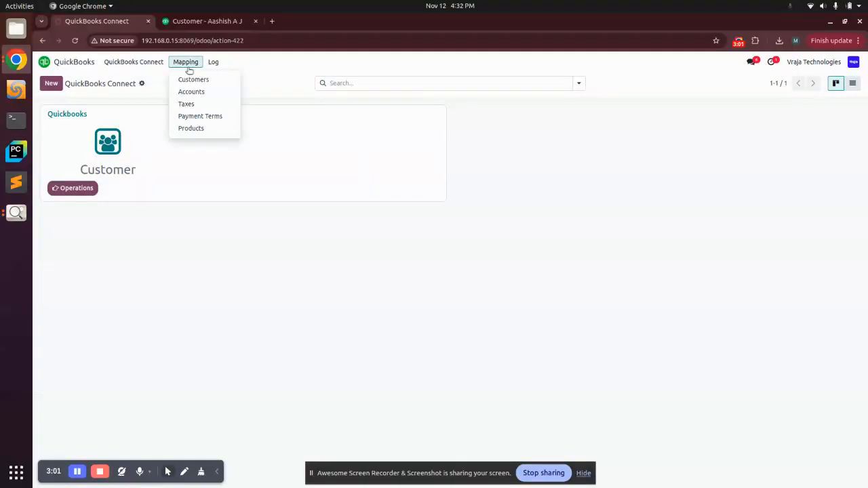
click(190, 79)
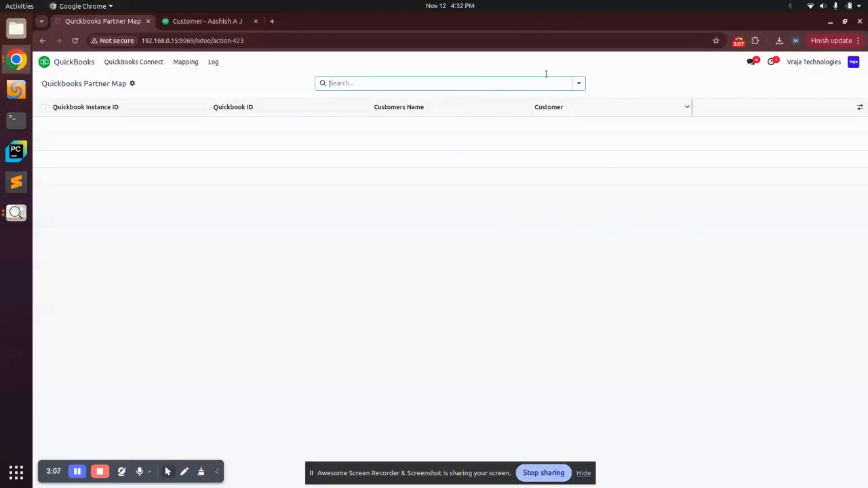
Step: Execute the Import Customer operation again with the filters left empty and open the customer mapping list
click(129, 62)
click(76, 188)
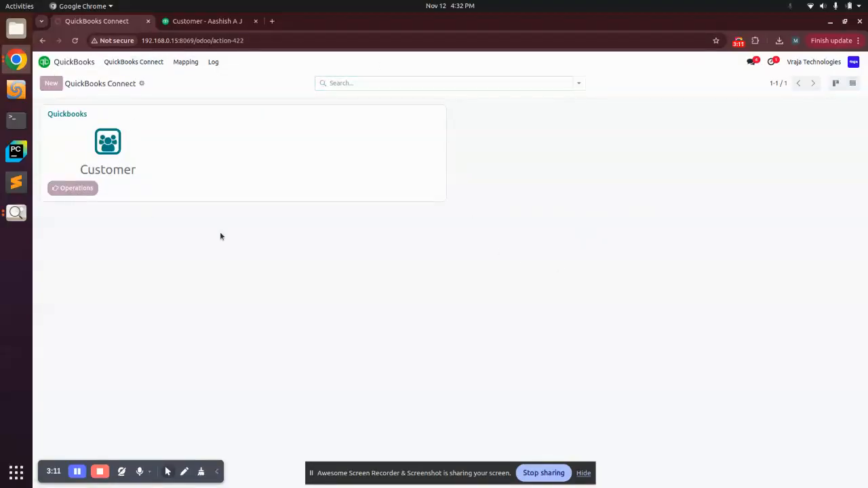
click(256, 381)
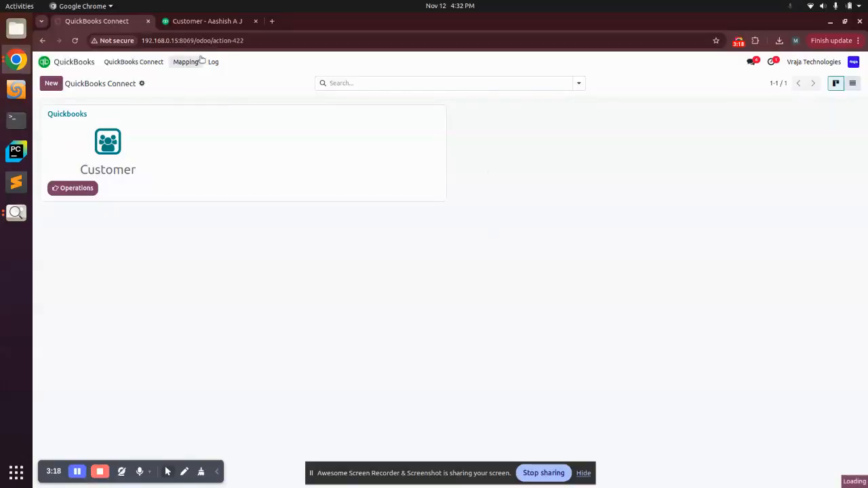
click(185, 62)
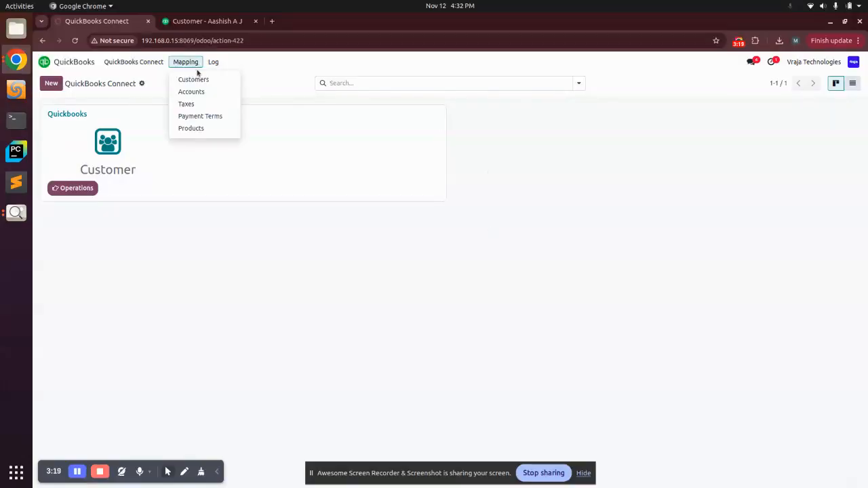
click(195, 79)
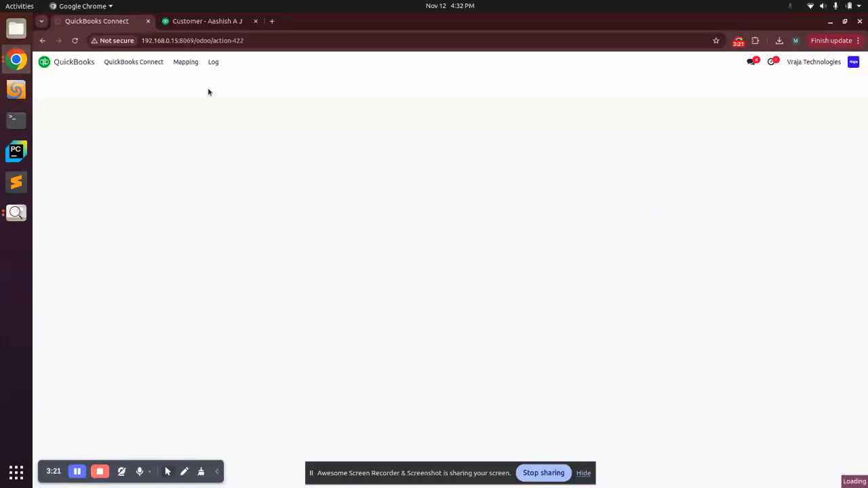
Step: Look through the customer mapping list, select all of its records and delete them
scroll(574, 254, down, 12)
scroll(584, 251, up, 3)
scroll(585, 251, up, 10)
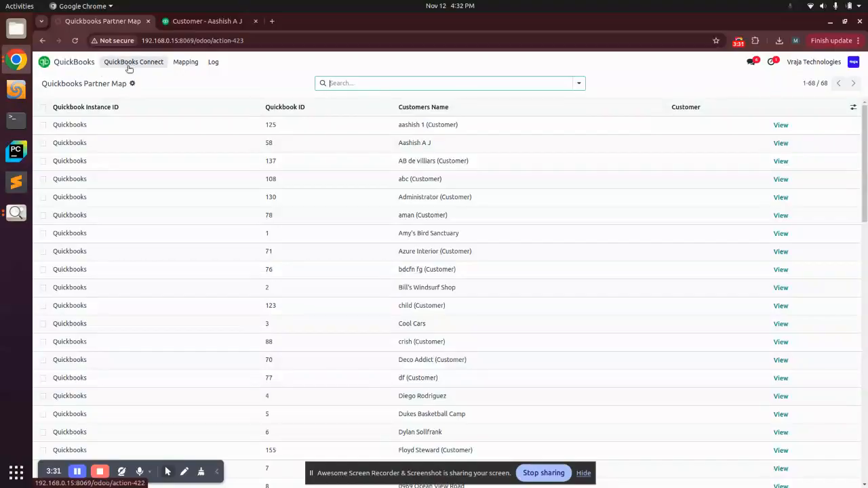
click(41, 109)
click(479, 83)
click(491, 125)
click(323, 298)
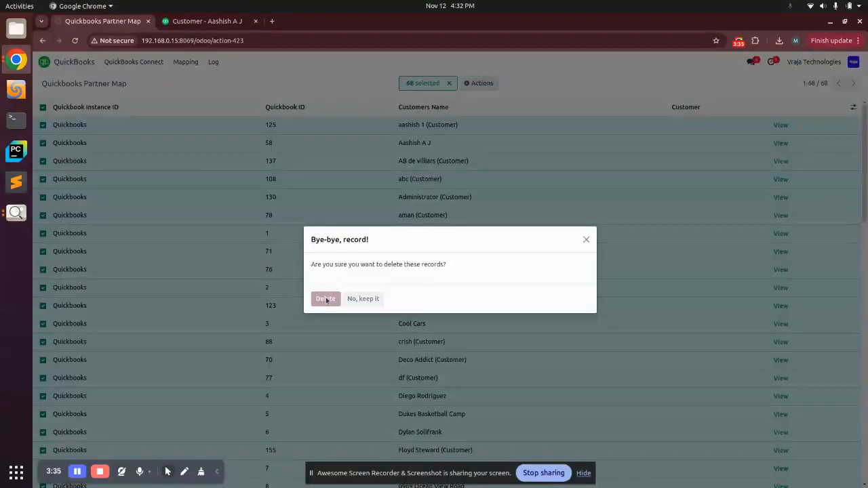
Step: Check the connector's customer list, and enable Customer Creation in the Quickbooks instance's import configuration and save it
click(116, 61)
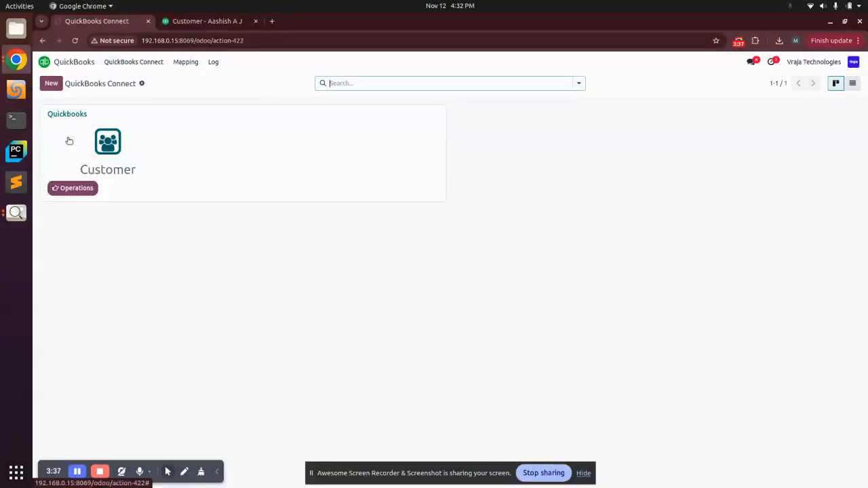
click(102, 146)
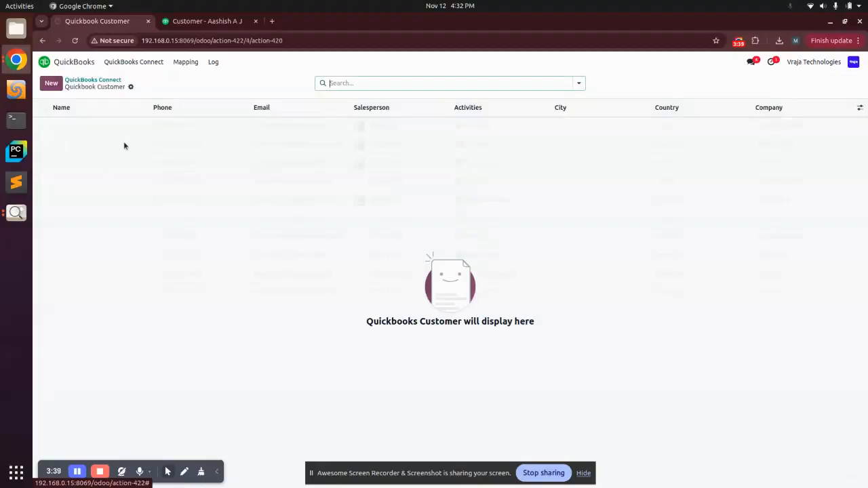
click(122, 63)
click(69, 113)
click(141, 178)
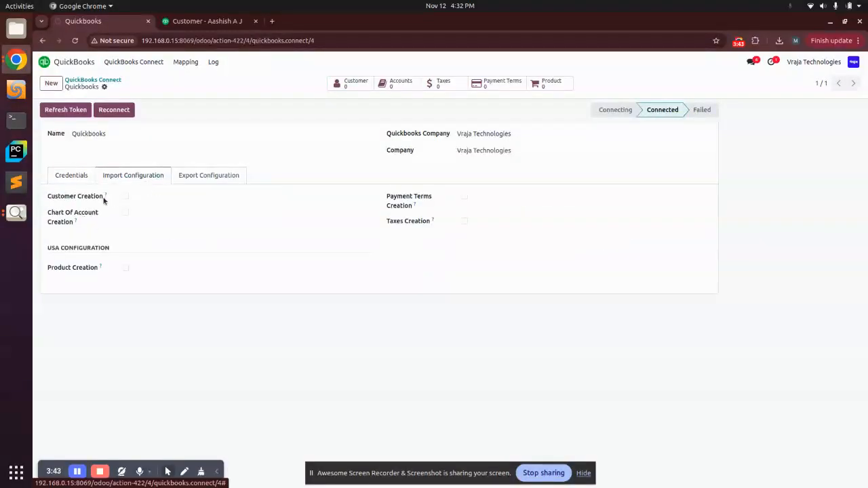
click(126, 196)
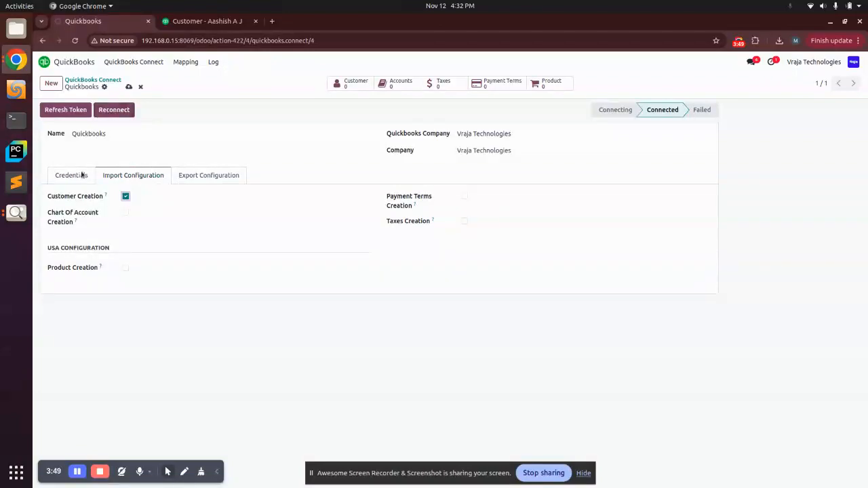
click(127, 87)
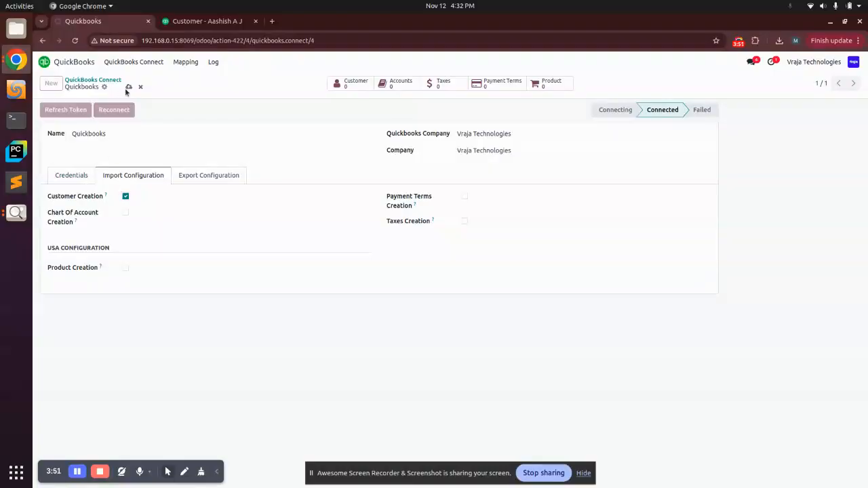
Step: Execute the Import Customer operation with customer type and dates left empty and Customer Creation enabled
click(124, 61)
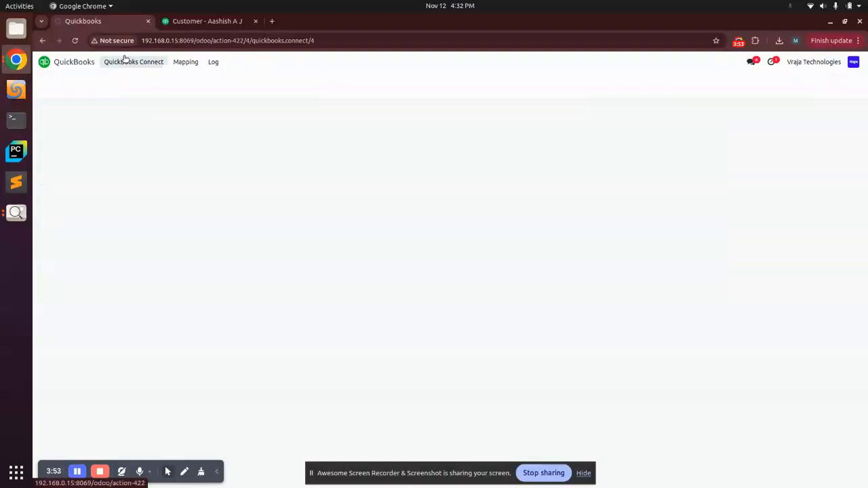
click(65, 190)
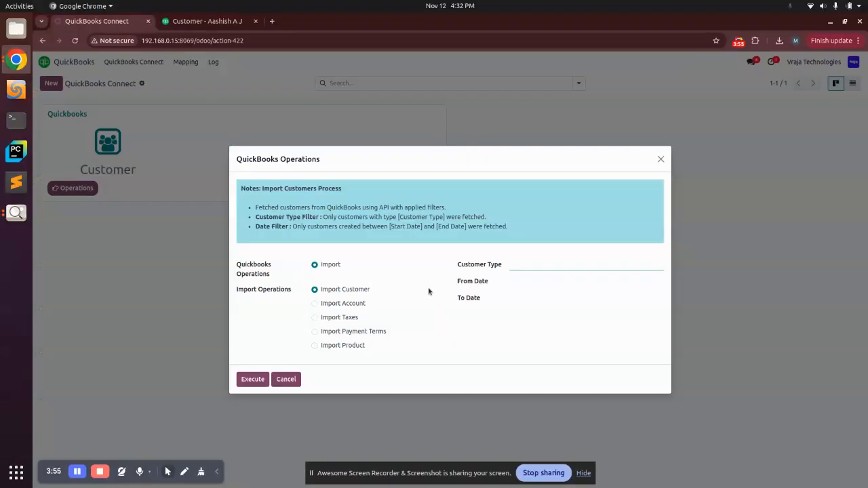
click(249, 383)
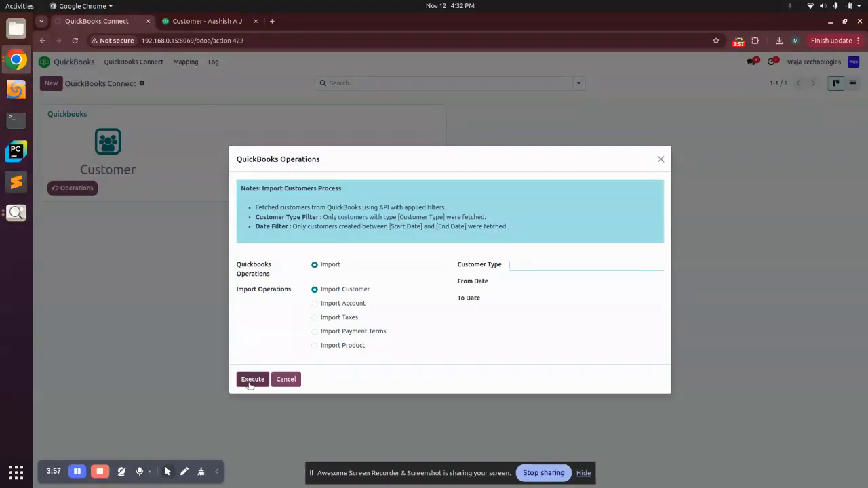
click(249, 384)
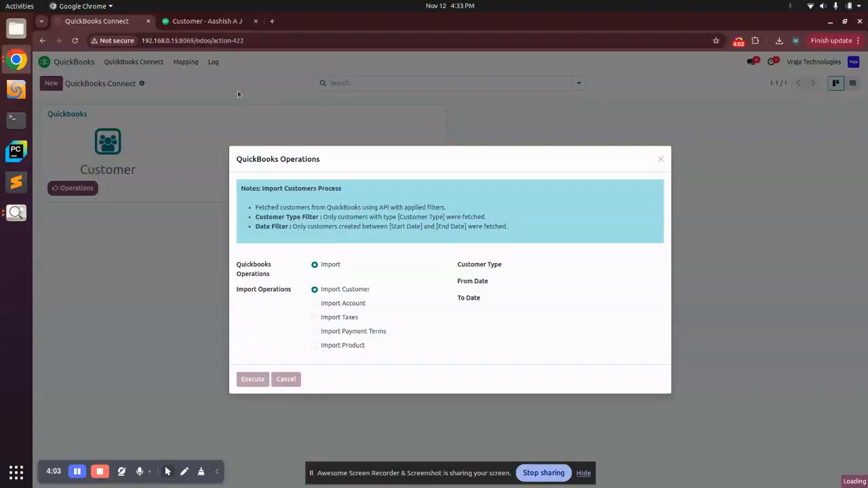
key(Escape)
Step: Open the customer mapping list and check that each QuickBooks customer is linked to an Odoo customer
click(181, 66)
click(188, 81)
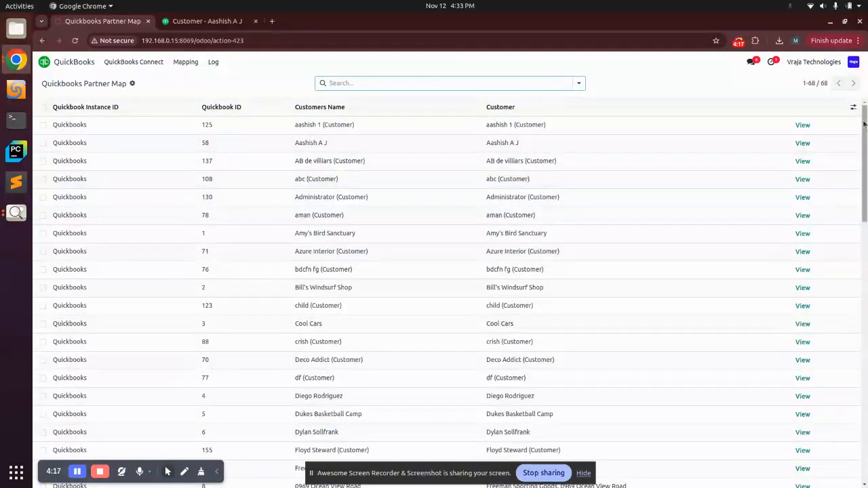
mouse_move(864, 126)
mouse_down()
mouse_move(864, 374)
mouse_move(864, 124)
mouse_up()
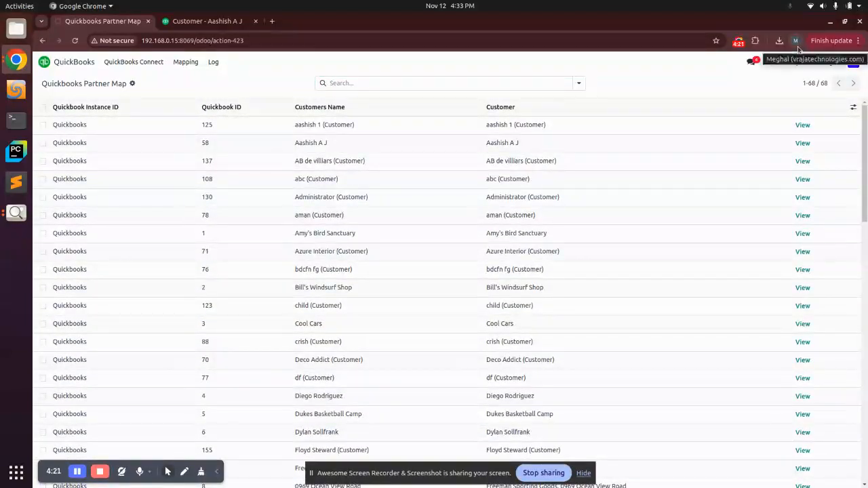
scroll(537, 277, down, 8)
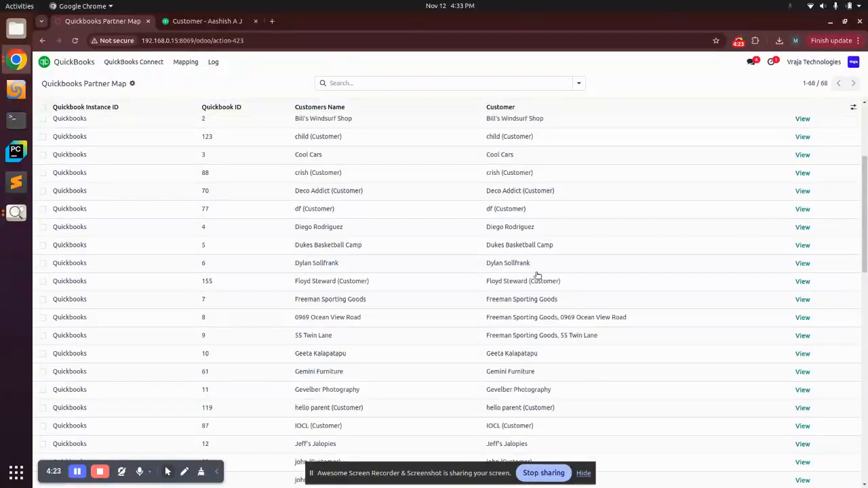
scroll(537, 276, down, 5)
scroll(537, 277, up, 13)
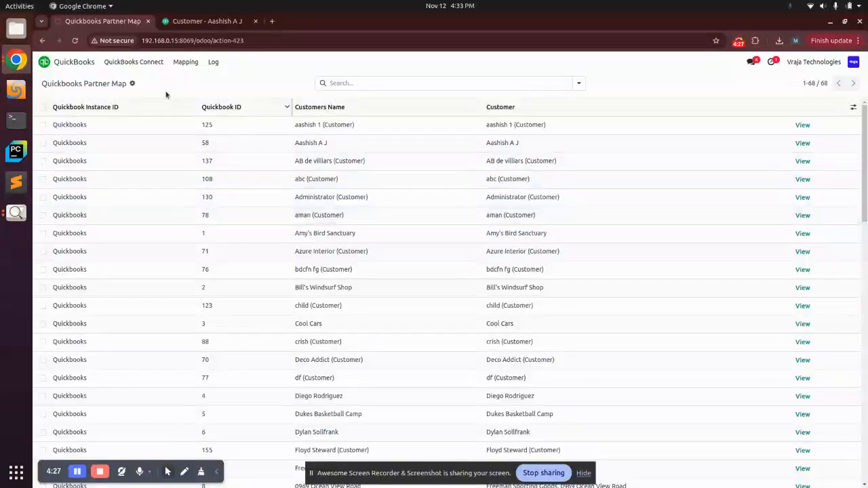
Step: Open the connector's customer list to view the imported customers and return to the QuickBooks Connect overview
click(133, 62)
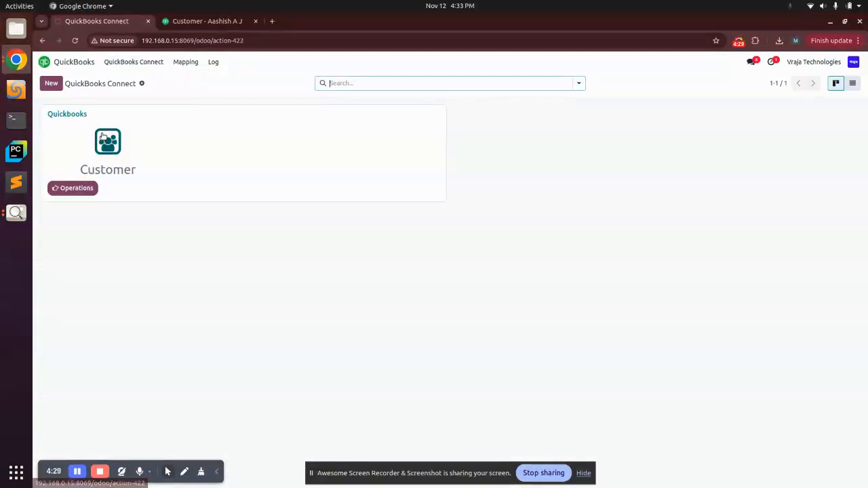
click(106, 154)
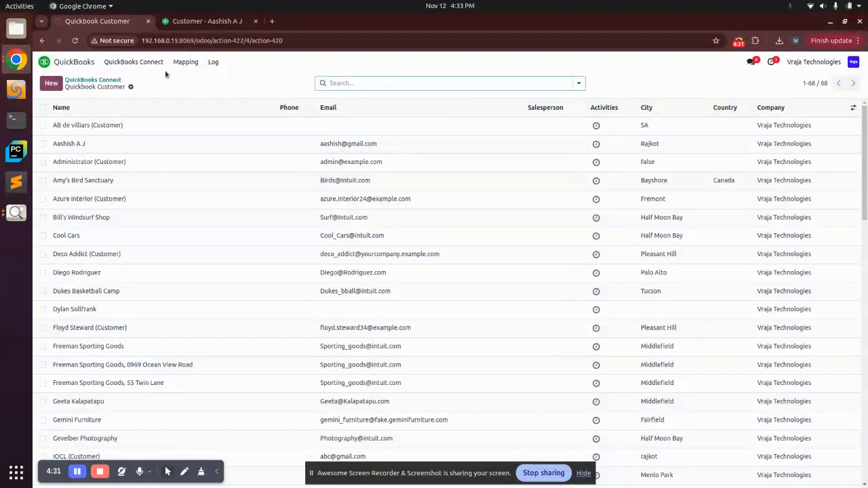
click(89, 81)
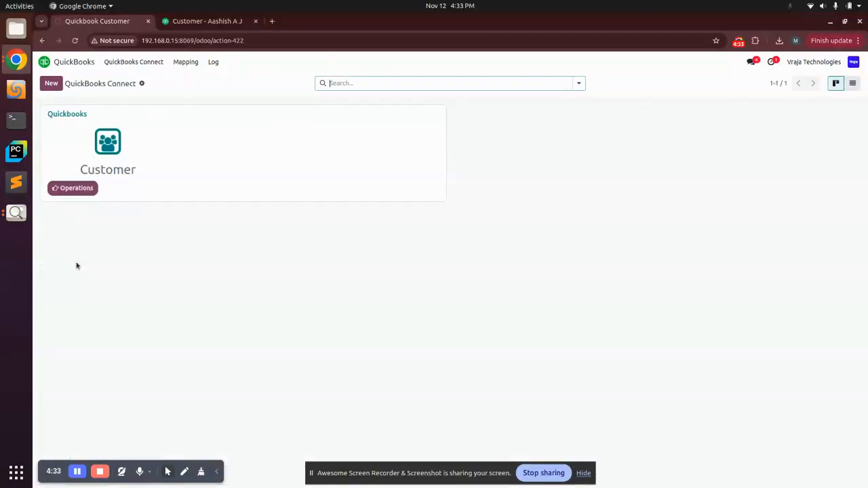
Step: Enable Chart Of Account Creation and Product Creation in the Quickbooks instance's import configuration and save the record
click(66, 116)
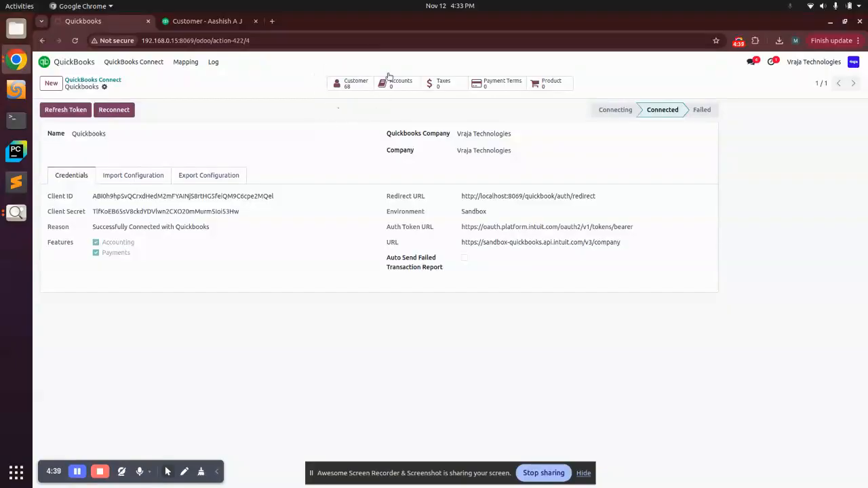
click(166, 174)
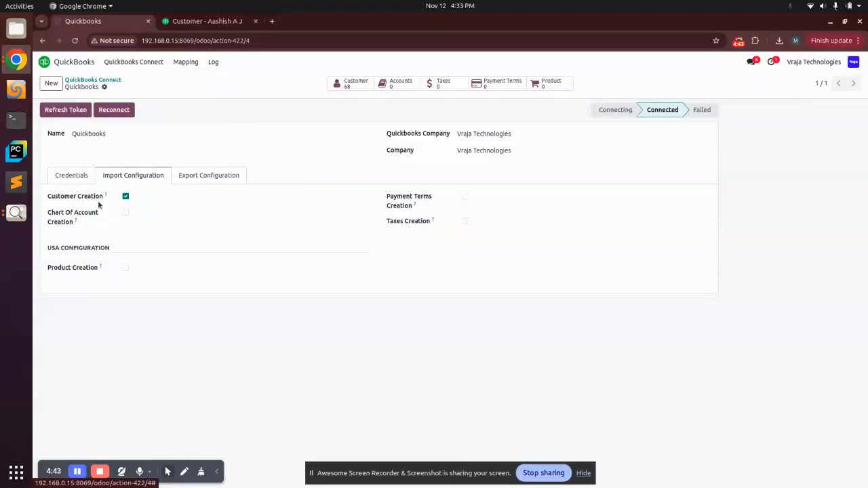
click(125, 213)
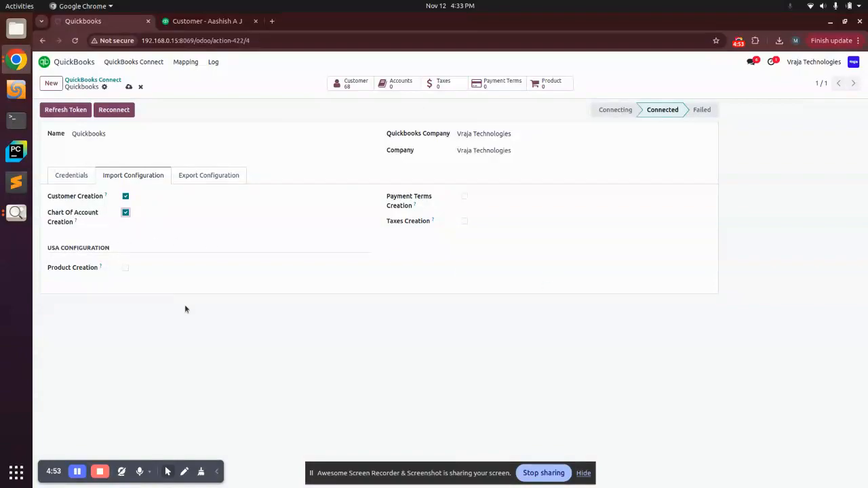
click(124, 269)
click(129, 87)
Step: Return to the QuickBooks Connect overview and execute the Import Account operation with the date filters empty
click(111, 81)
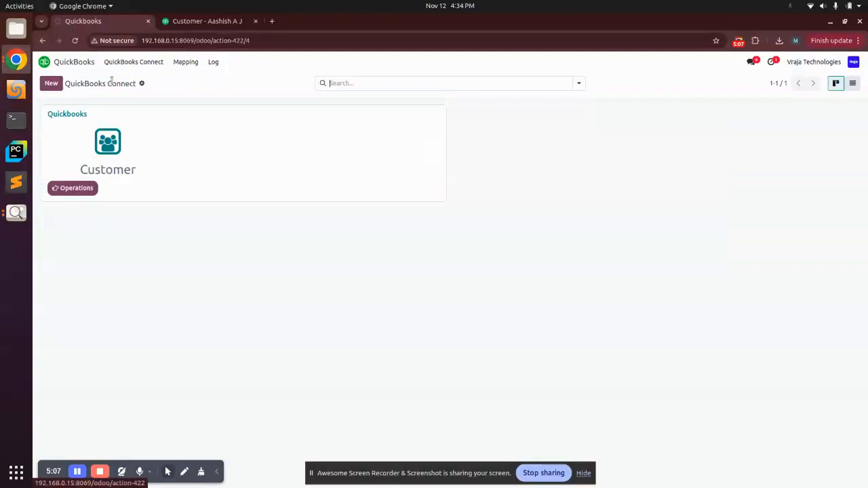
click(70, 188)
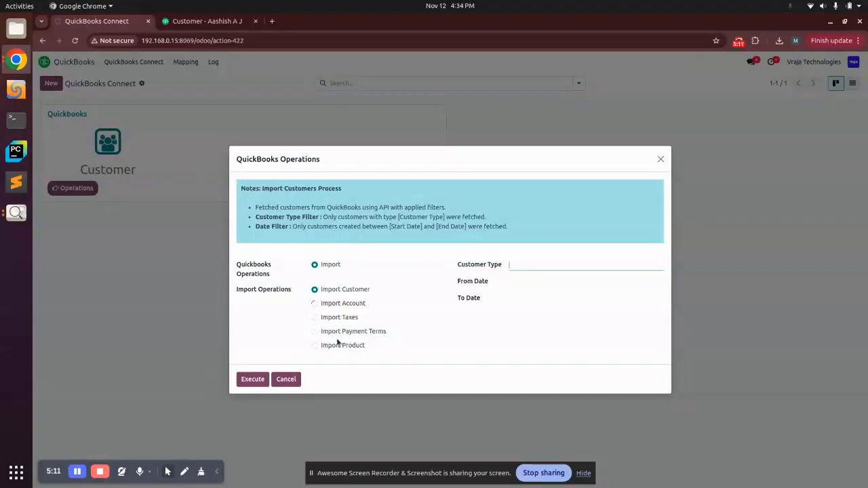
click(343, 304)
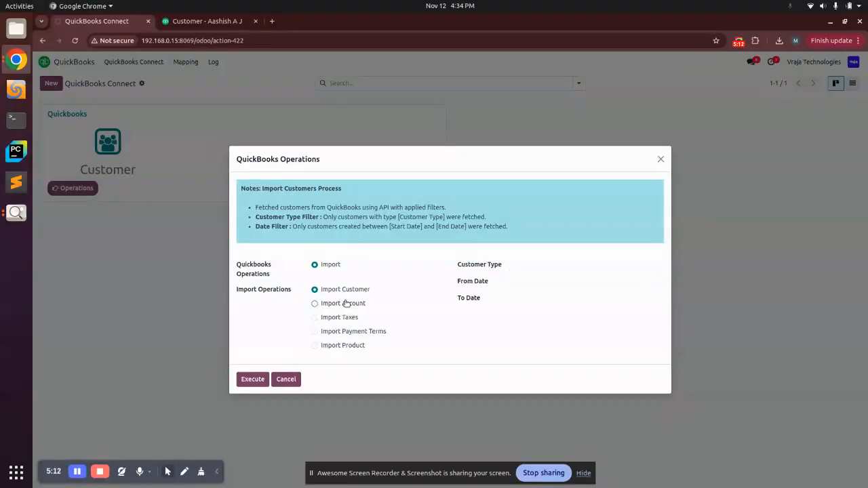
click(252, 375)
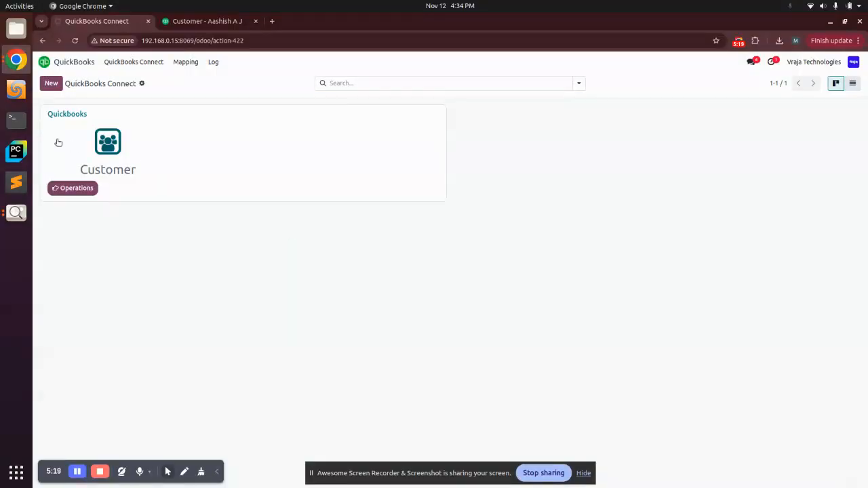
Step: Open the accounts linked to the Quickbooks instance and review the imported chart of accounts
click(67, 114)
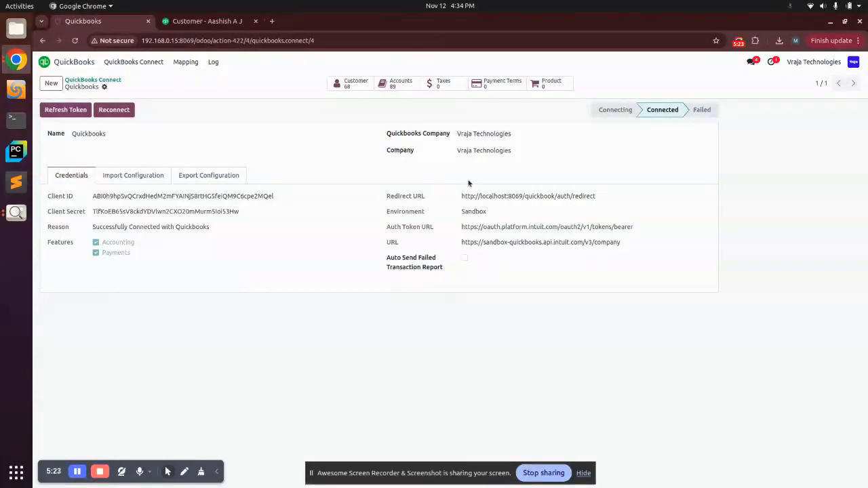
click(397, 85)
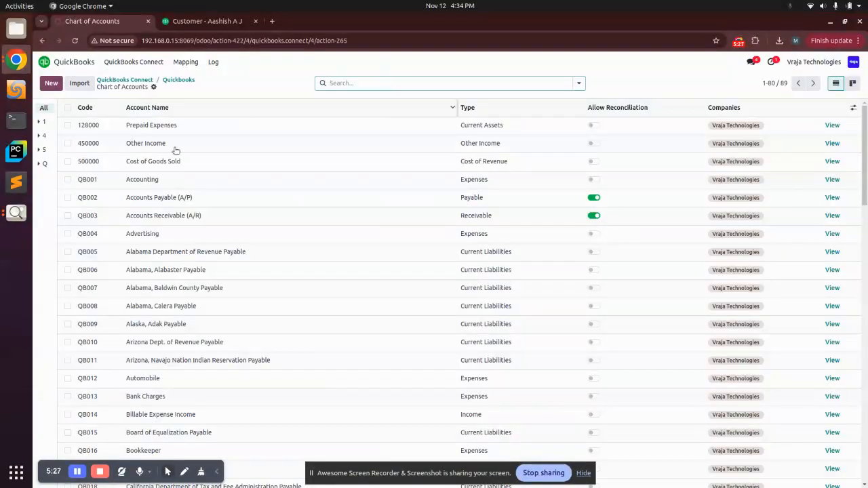
scroll(183, 258, down, 5)
scroll(185, 255, down, 5)
scroll(186, 251, up, 10)
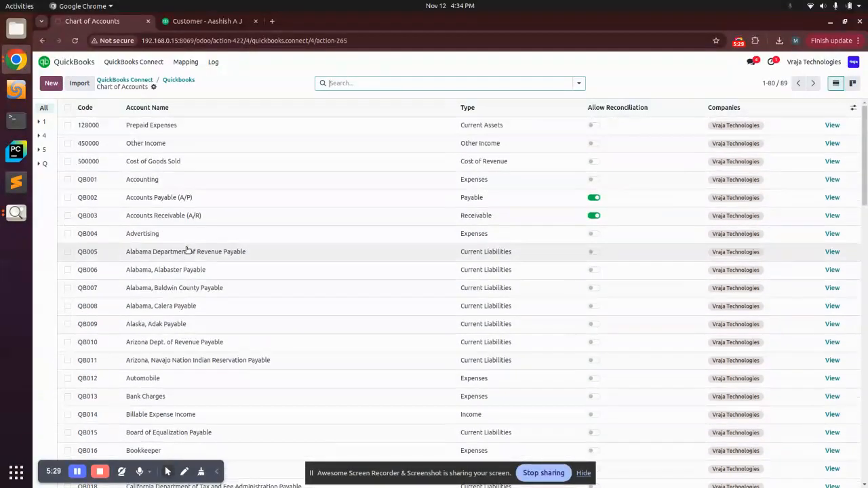
Step: Execute the Import Product operation with the date filters empty and open the Quickbooks instance's imported products
click(146, 81)
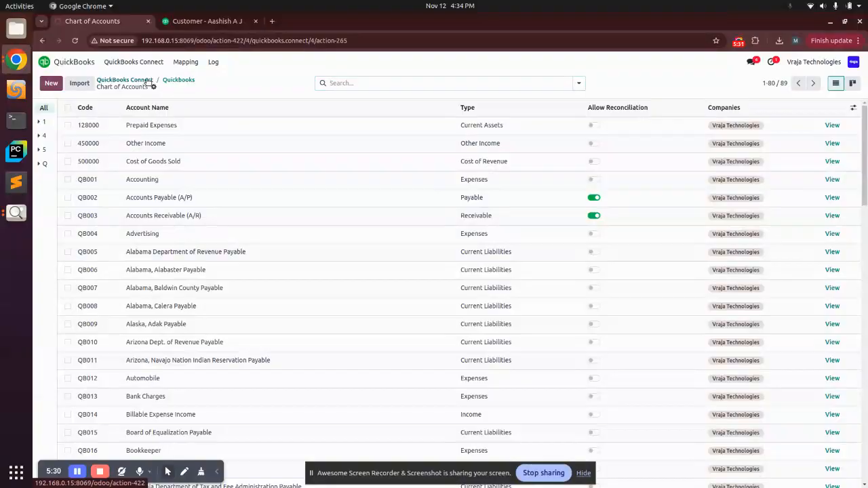
click(76, 188)
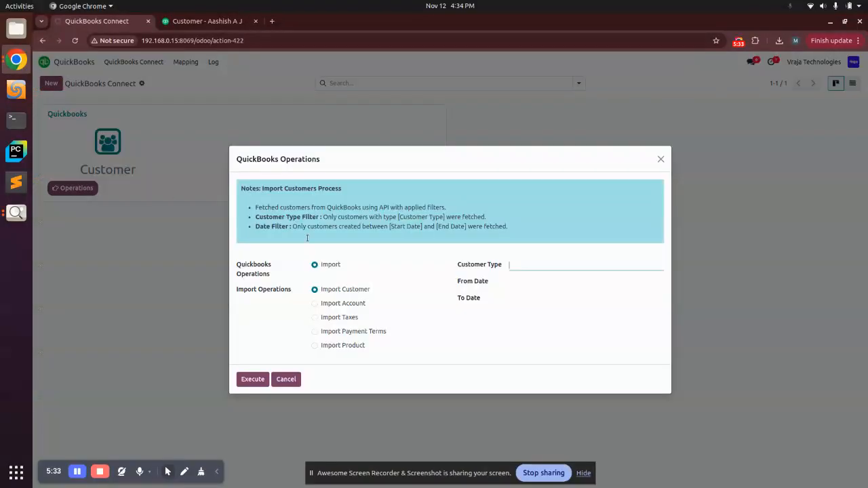
click(353, 344)
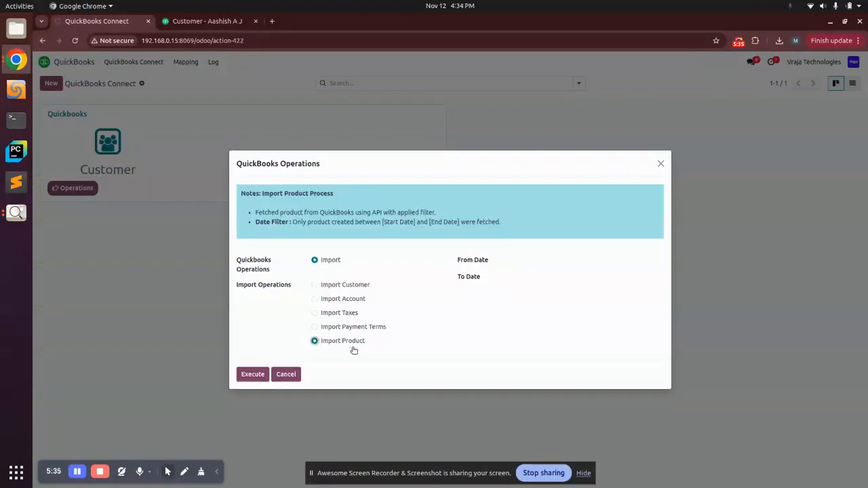
click(253, 373)
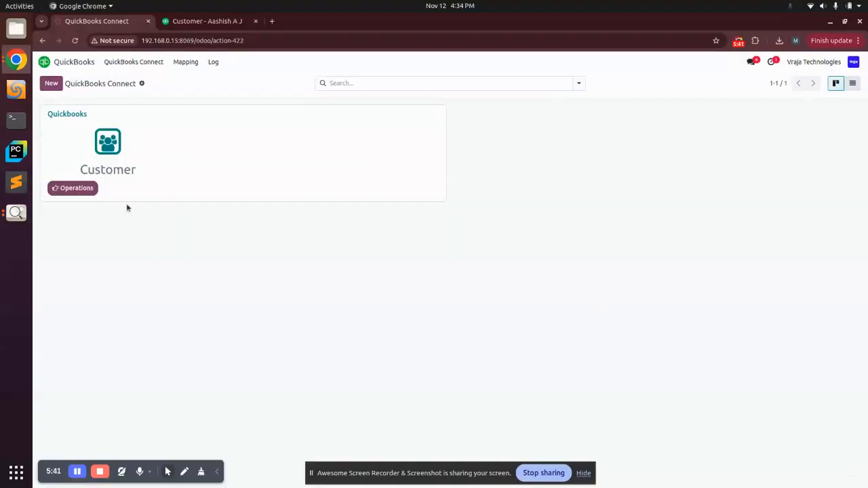
click(67, 116)
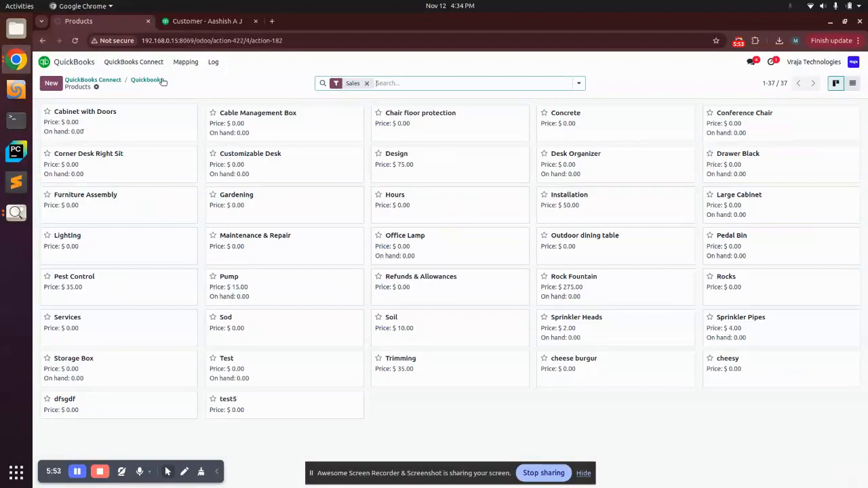
Step: Enable Payment Terms Creation and Taxes Creation in the Quickbooks instance's import configuration, save the record and return to the QuickBooks Connect overview
click(145, 67)
click(68, 113)
click(163, 176)
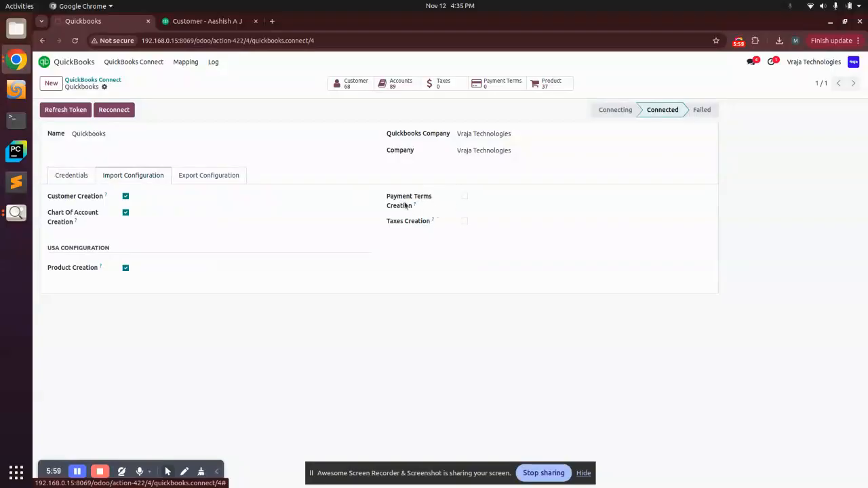
click(464, 221)
click(464, 196)
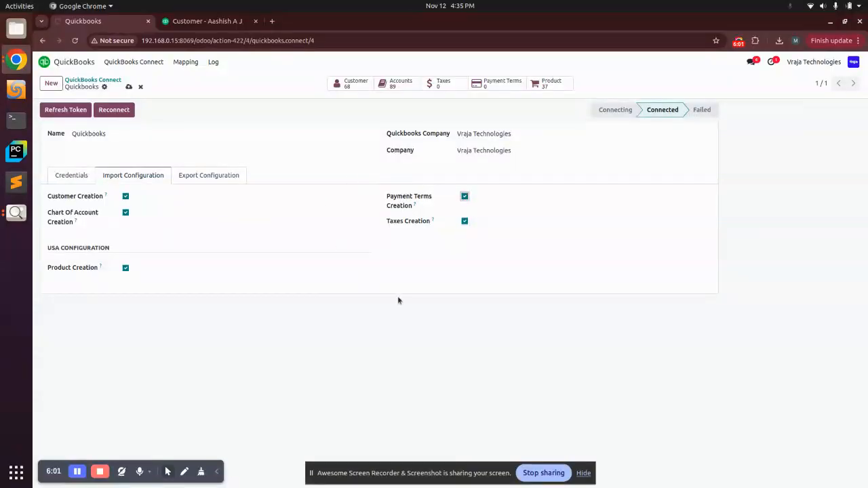
click(129, 87)
click(81, 81)
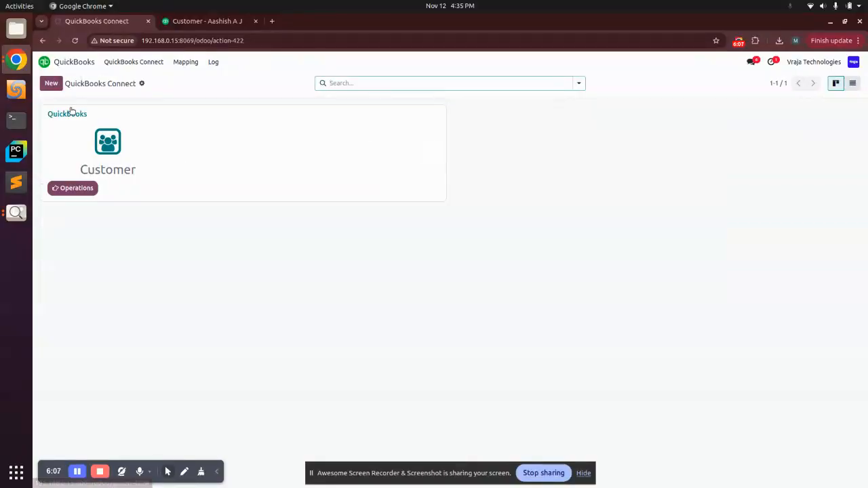
Step: Reopen the Quickbooks instance and check its import configuration for the enabled creation settings
click(72, 113)
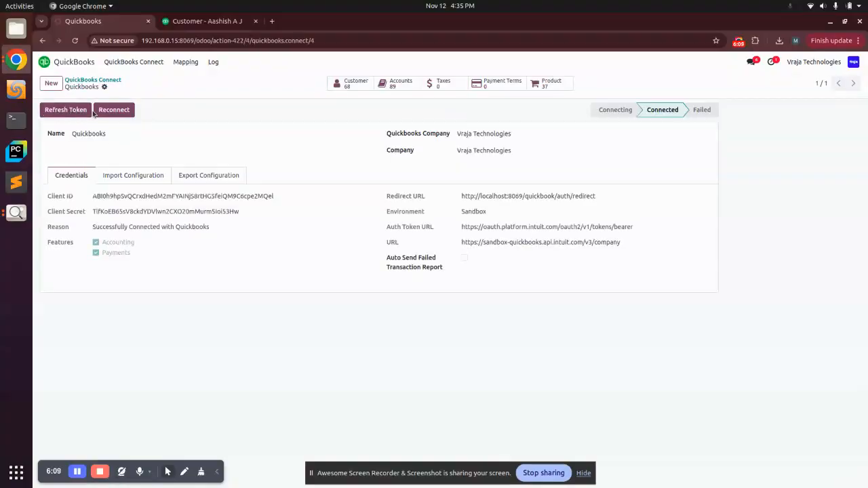
click(115, 175)
click(88, 81)
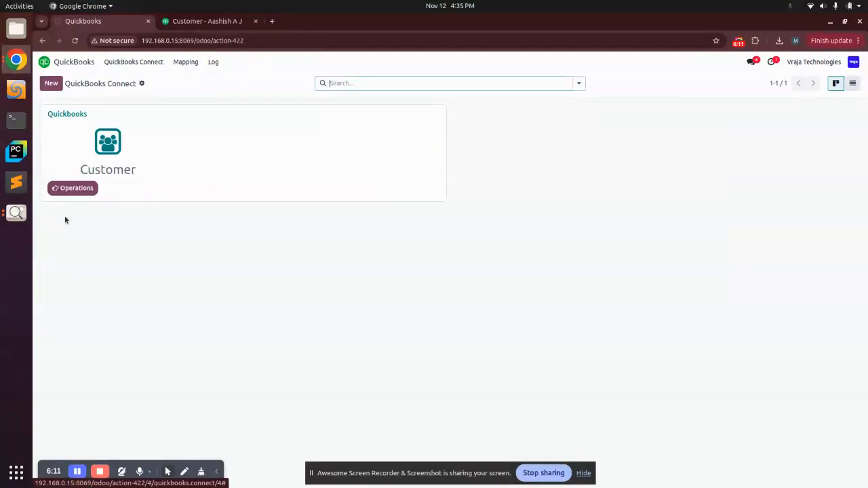
click(73, 193)
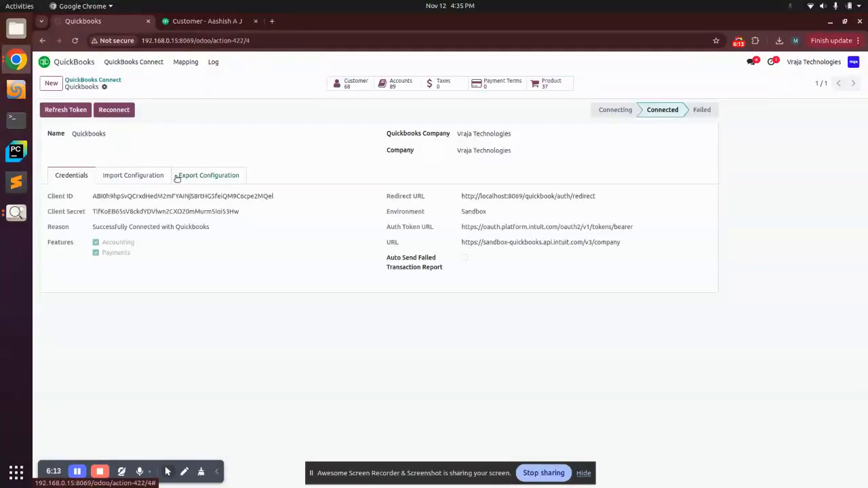
click(143, 177)
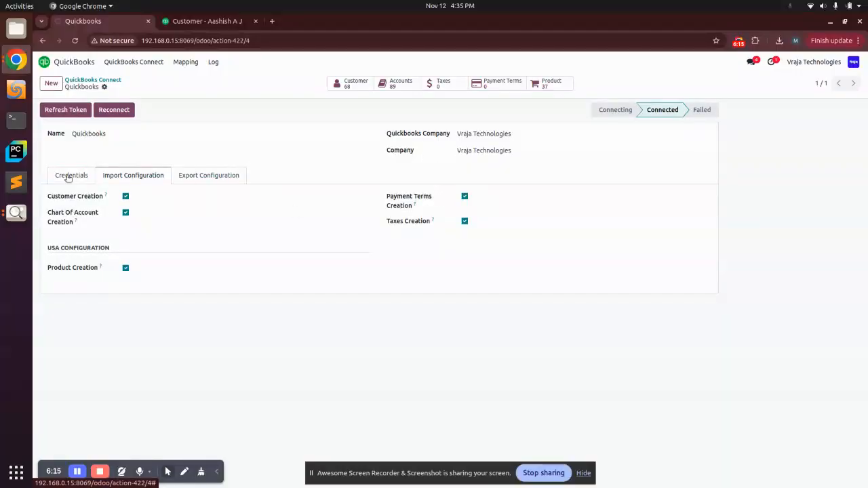
Step: Return to the QuickBooks Connect overview and execute the Import Taxes operation
click(103, 79)
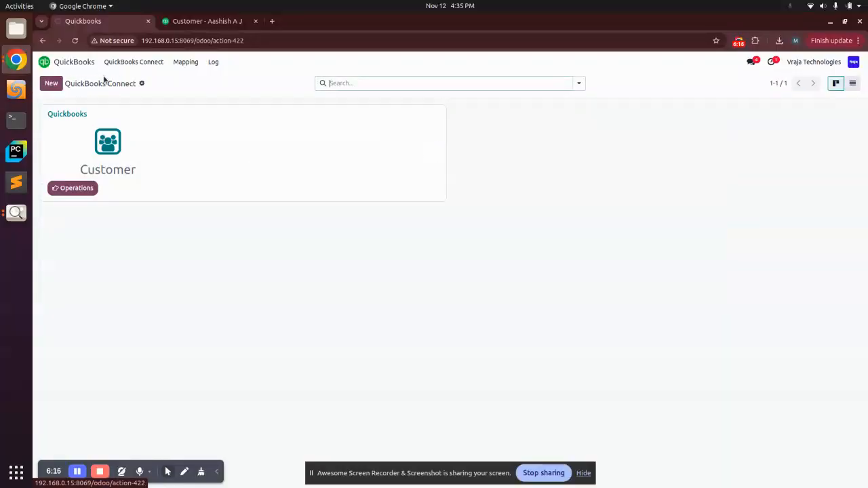
click(68, 188)
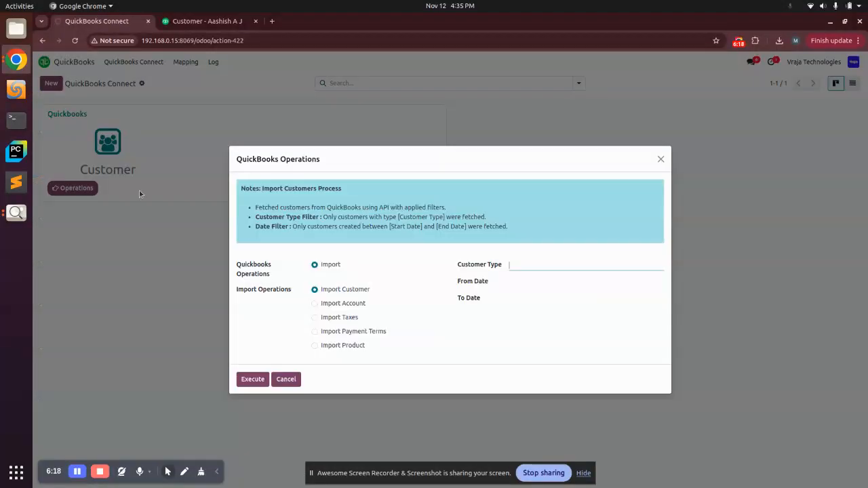
click(332, 318)
click(253, 377)
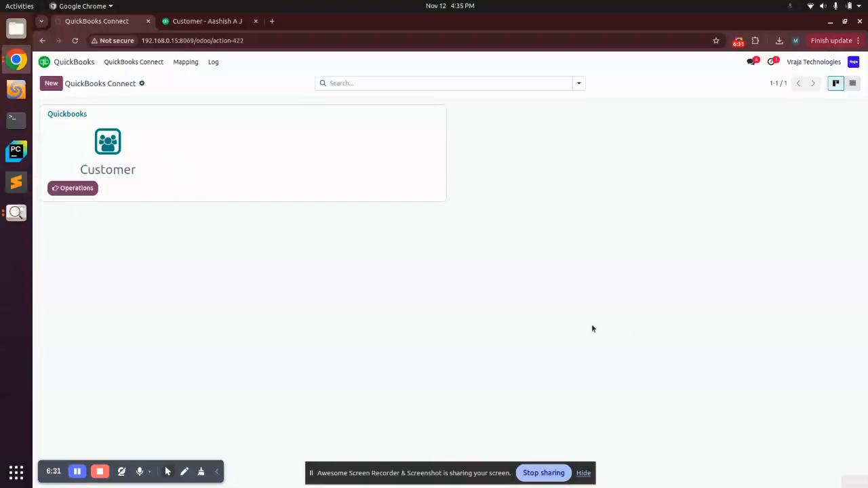
Step: Open the tax mapping list and review the taxes imported from QuickBooks
click(116, 62)
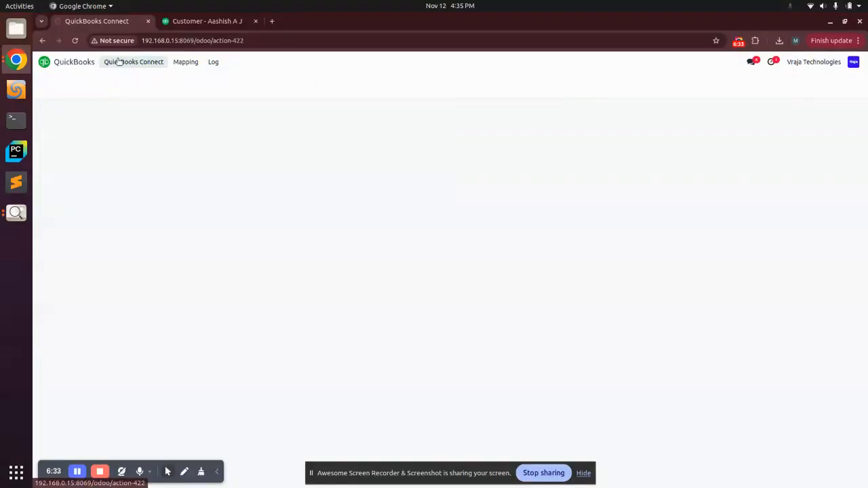
click(185, 62)
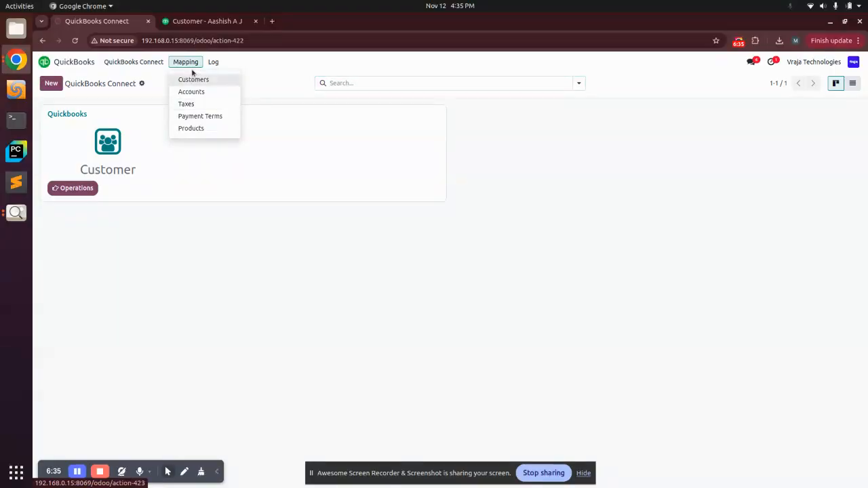
click(212, 116)
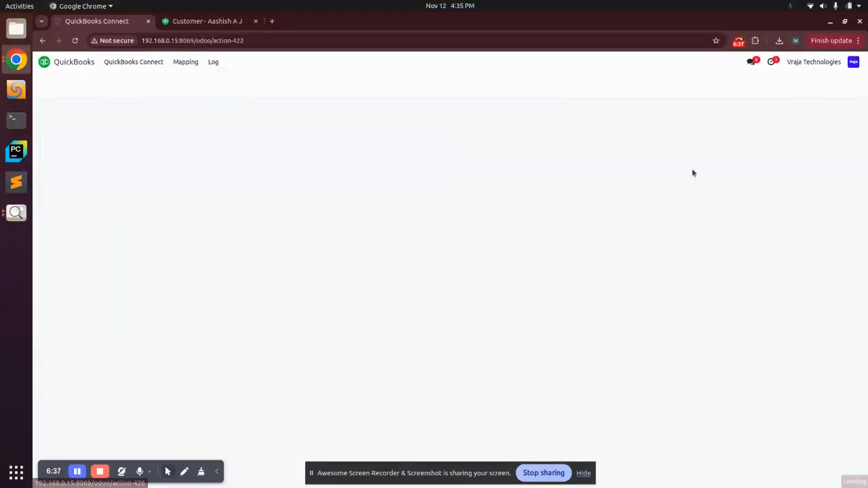
click(184, 62)
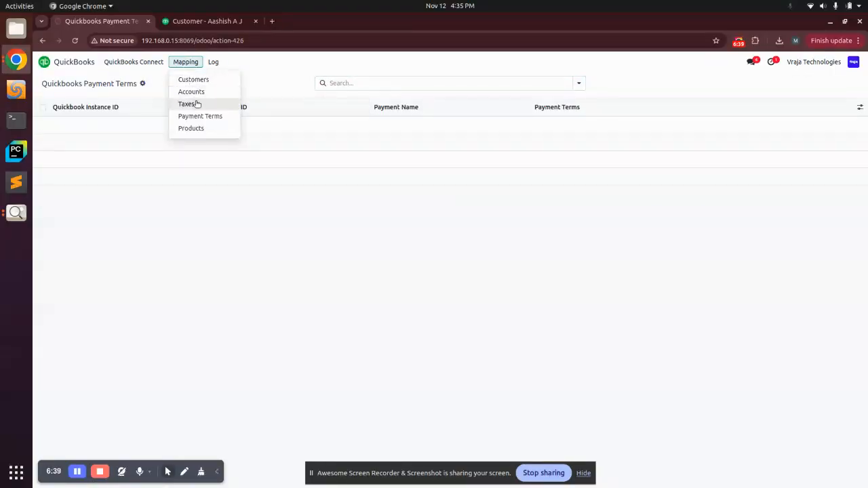
click(196, 105)
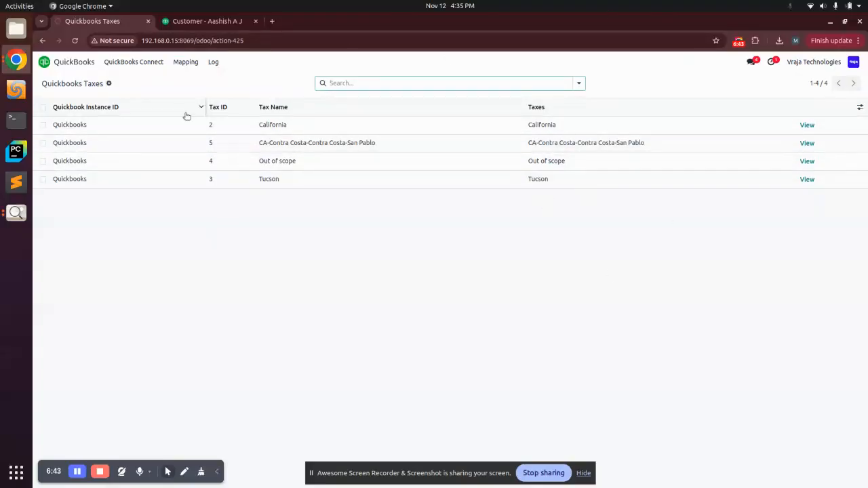
Step: Return to the QuickBooks Connect overview and execute the Import Payment Terms operation with the date filters empty
click(176, 66)
click(125, 63)
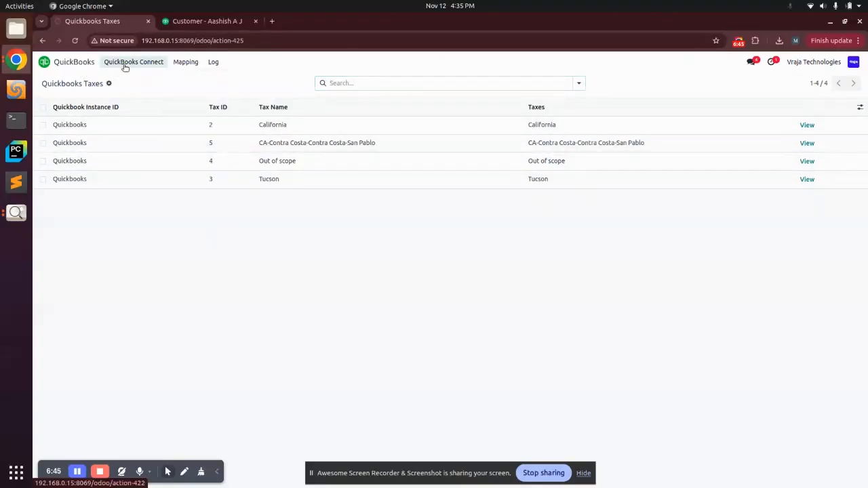
click(72, 187)
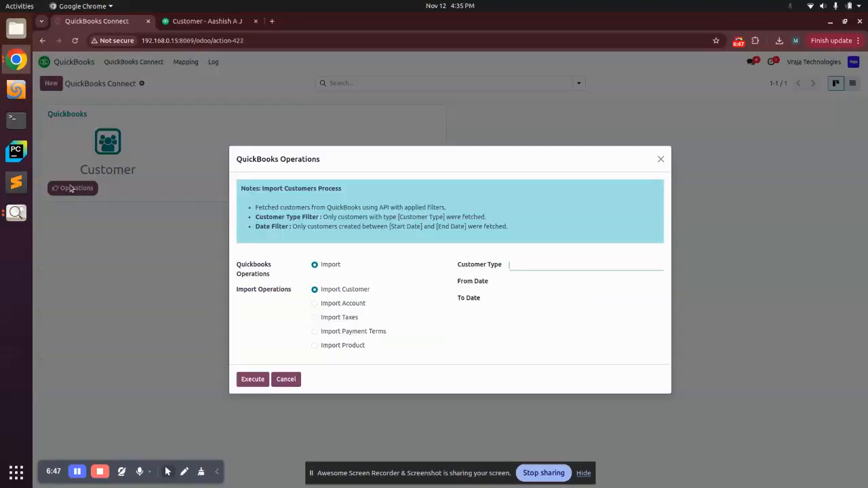
click(339, 332)
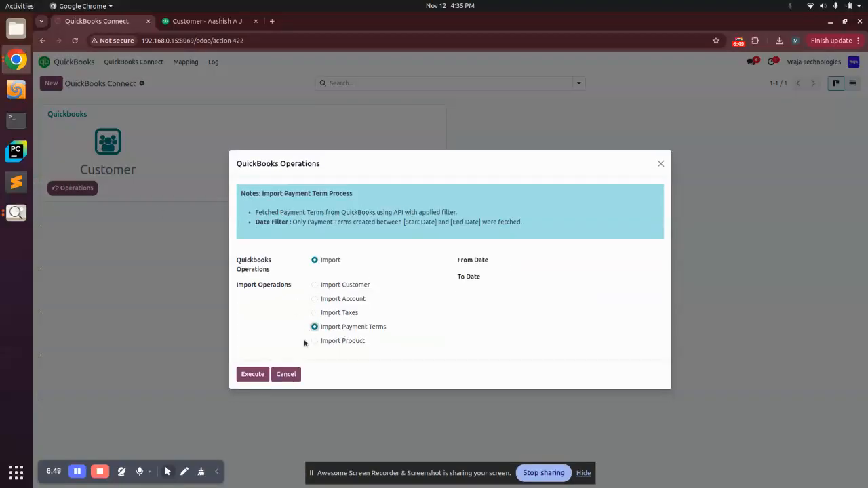
click(238, 377)
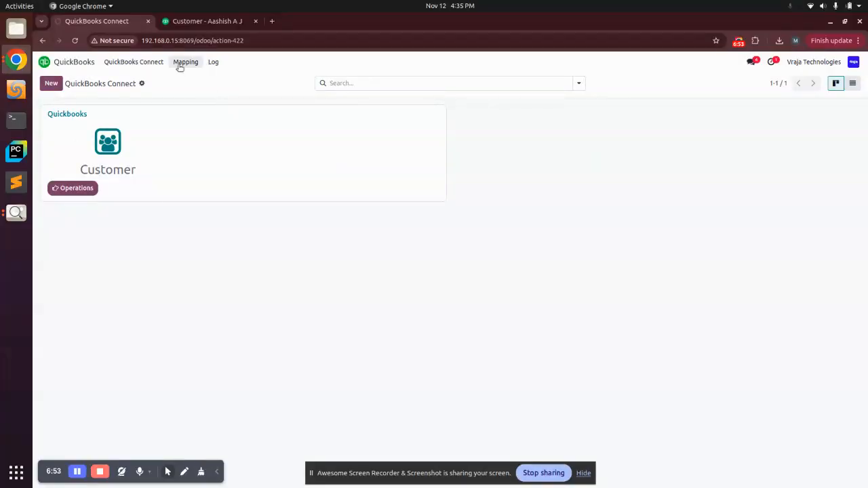
Step: Review the imported payment terms in their mapping list and return to the QuickBooks Connect overview
click(180, 64)
click(192, 115)
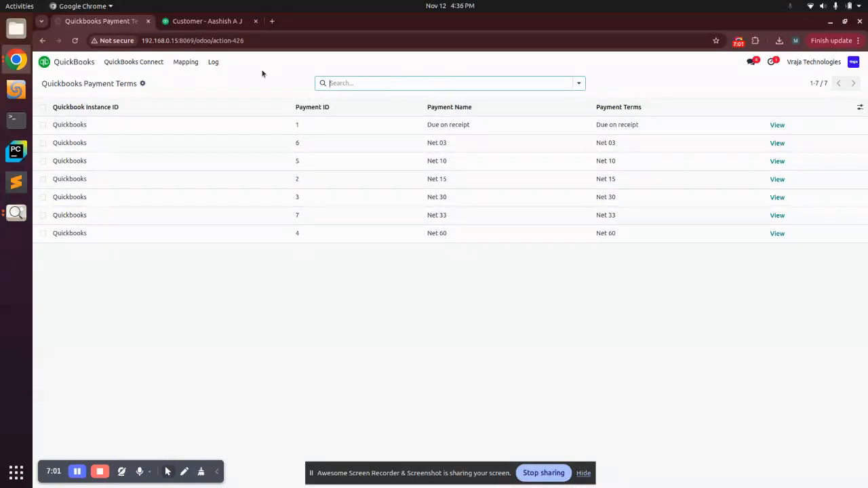
click(111, 64)
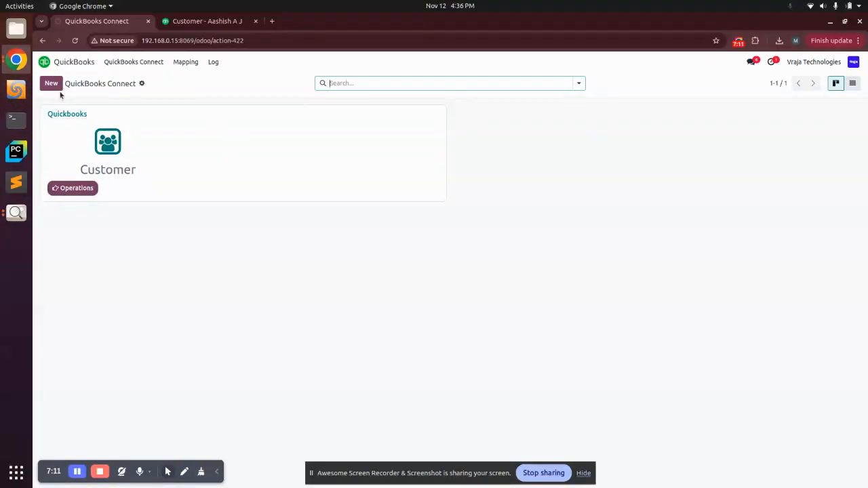
Step: Open the customer mapping list and follow the first row's link to its Quickbooks instance
click(184, 62)
click(190, 79)
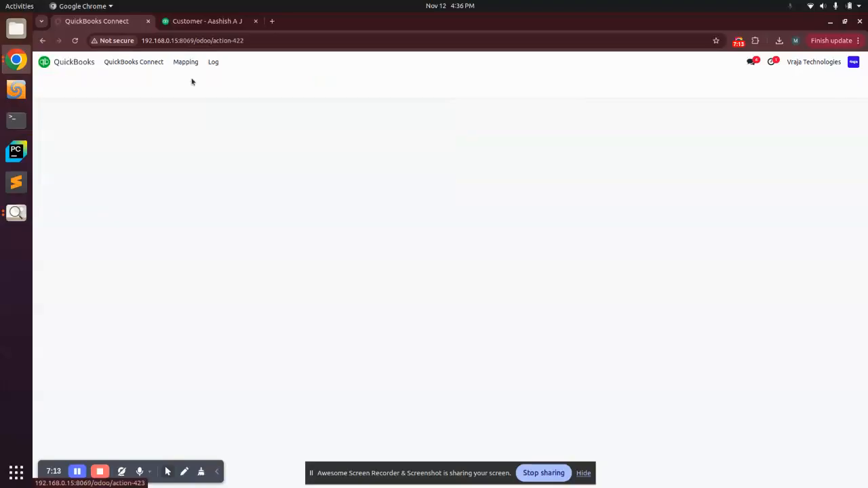
click(94, 123)
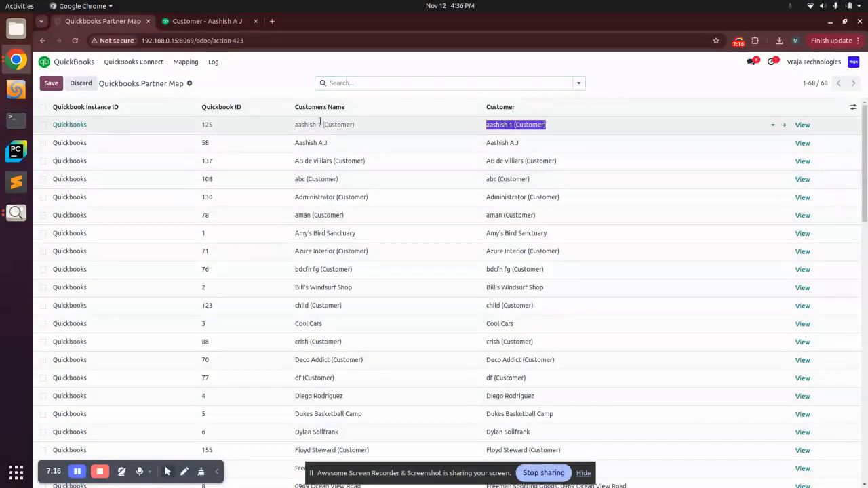
click(70, 129)
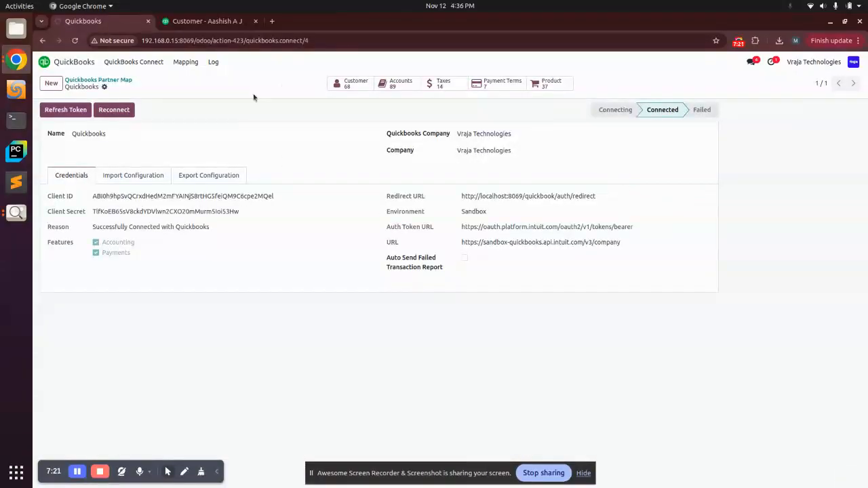
Step: Open the first imported customer linked to the instance, examine its sales, invoicing and Quickbooks details, and return to the instance
click(349, 85)
click(133, 114)
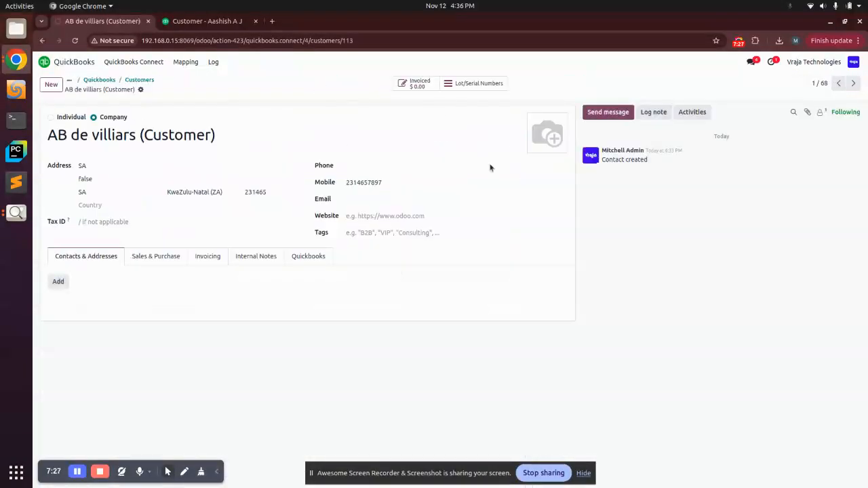
click(150, 256)
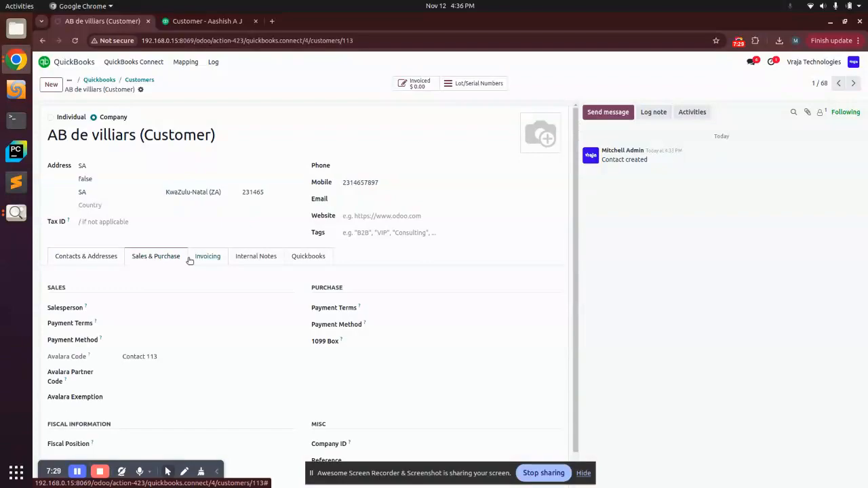
click(191, 259)
click(152, 257)
scroll(177, 276, down, 1)
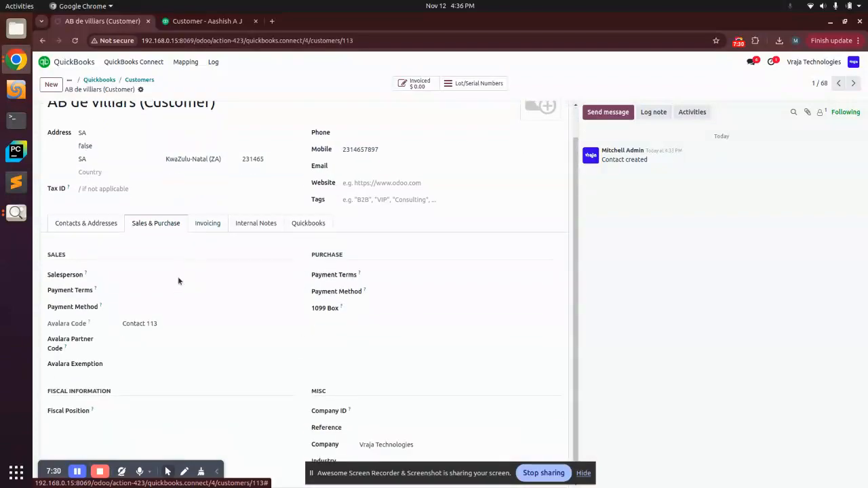
click(300, 224)
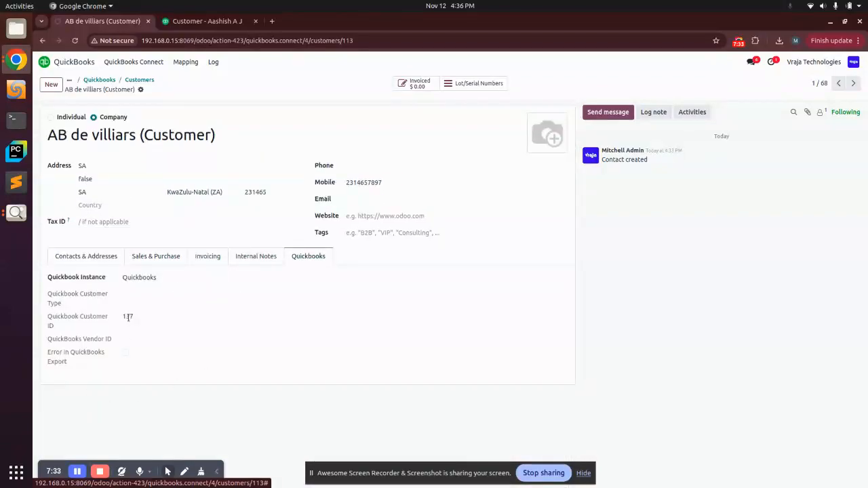
click(139, 277)
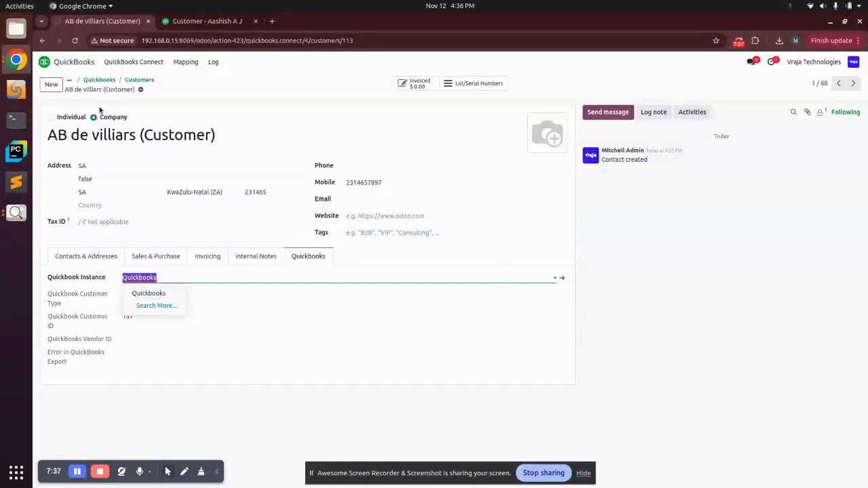
click(95, 80)
Step: Open the Quickbooks process log and examine the detail lines of the payment terms import, Process-00013
click(215, 63)
click(219, 79)
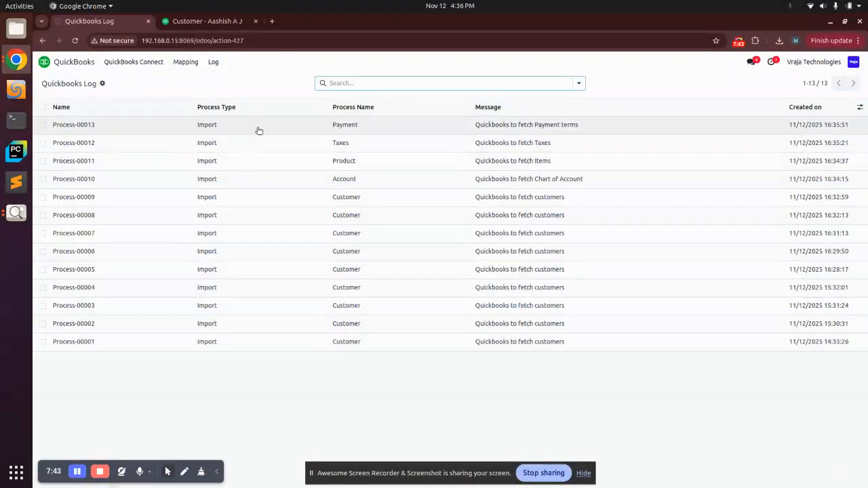
click(271, 129)
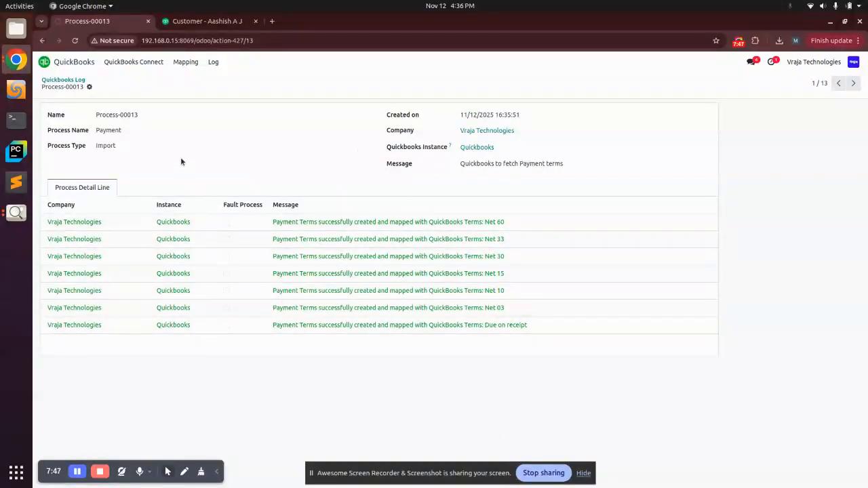
Step: Return to the Quickbooks process log and examine the customer import Process-00001 for faulty detail lines
click(215, 62)
click(225, 79)
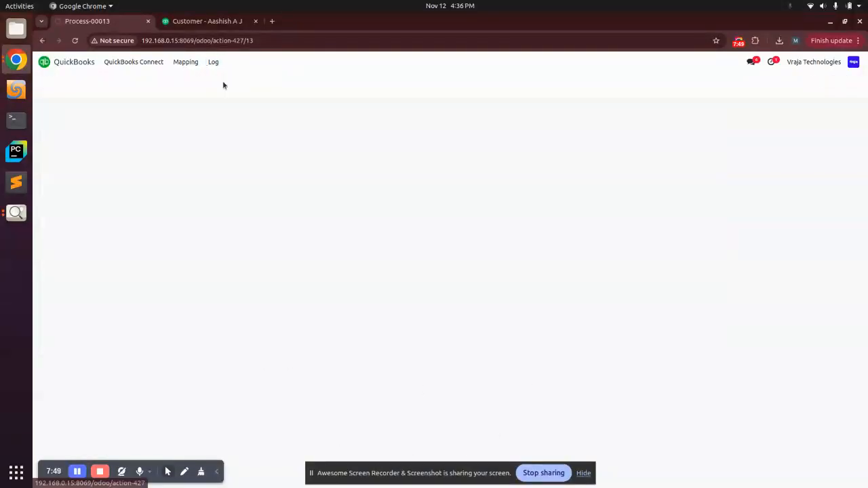
click(232, 350)
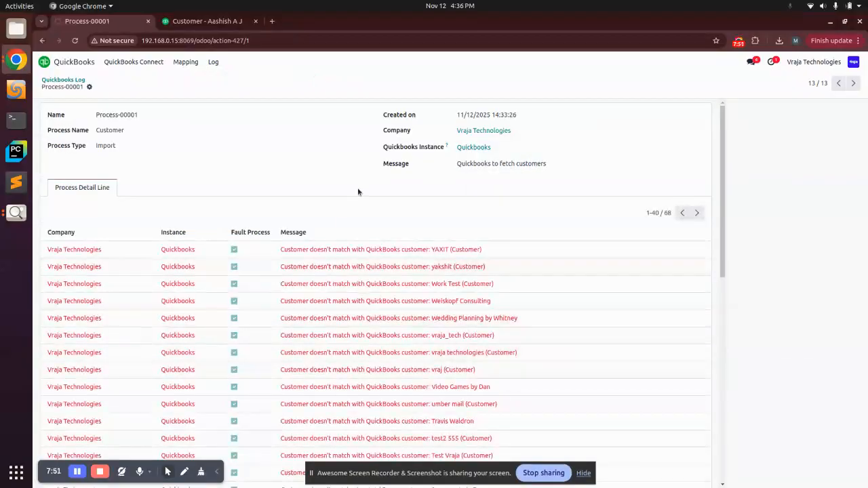
scroll(335, 364, down, 10)
scroll(334, 364, up, 10)
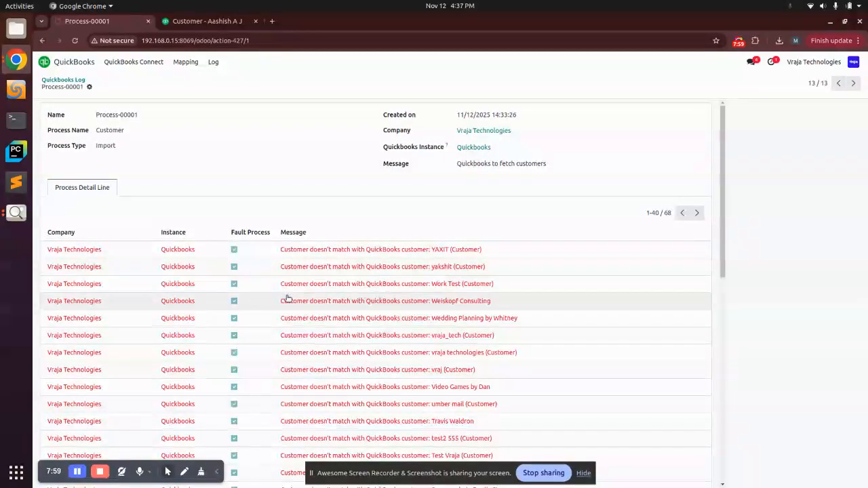
Step: Browse the Quickbooks log lines and open the first Process-00008 entry to examine its response message
click(214, 61)
click(227, 91)
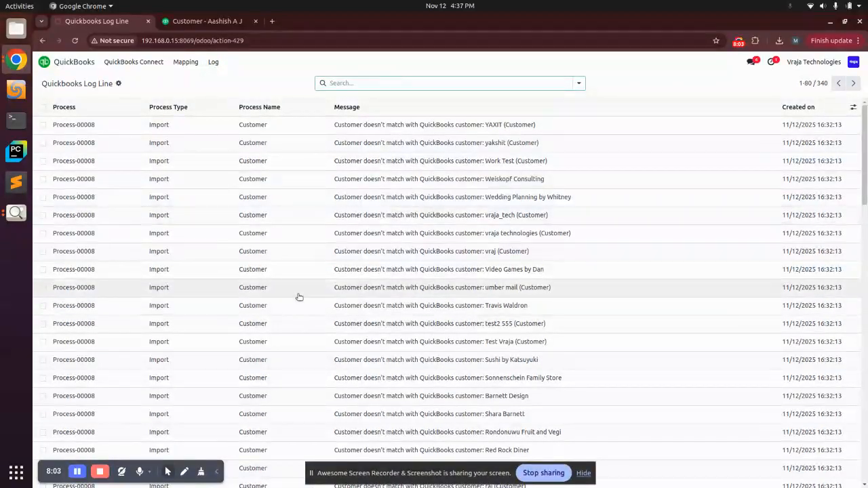
scroll(300, 296, down, 7)
scroll(301, 296, down, 10)
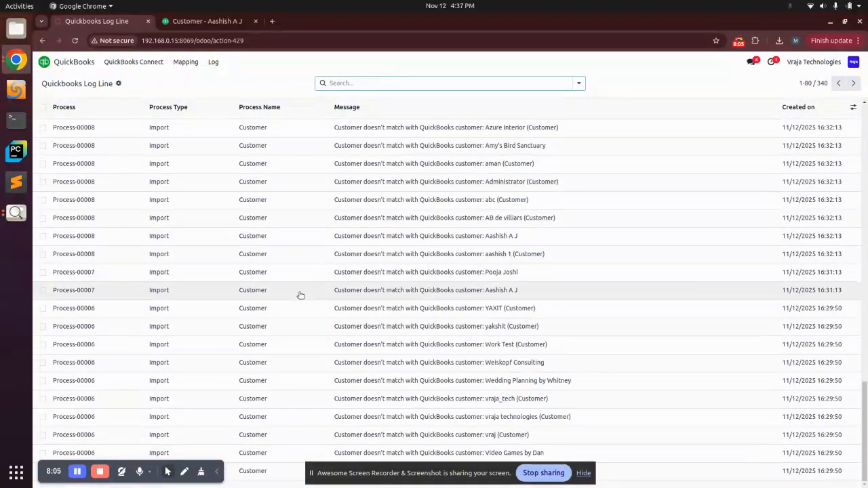
scroll(300, 296, up, 17)
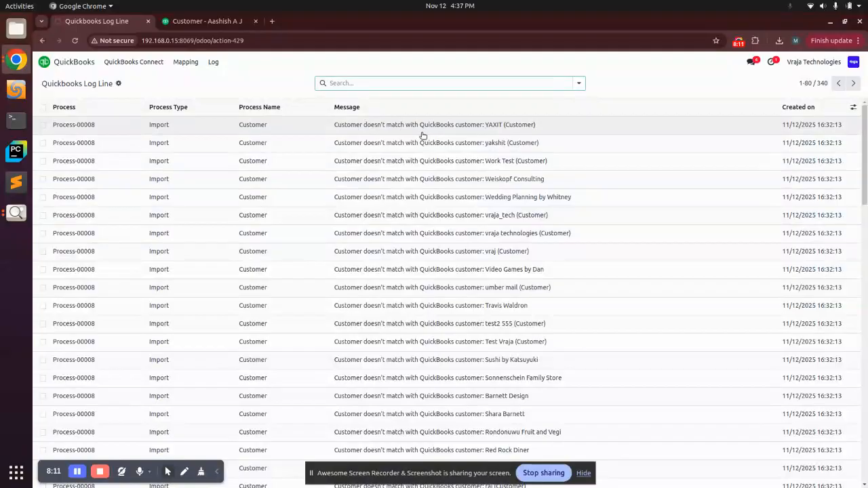
click(252, 126)
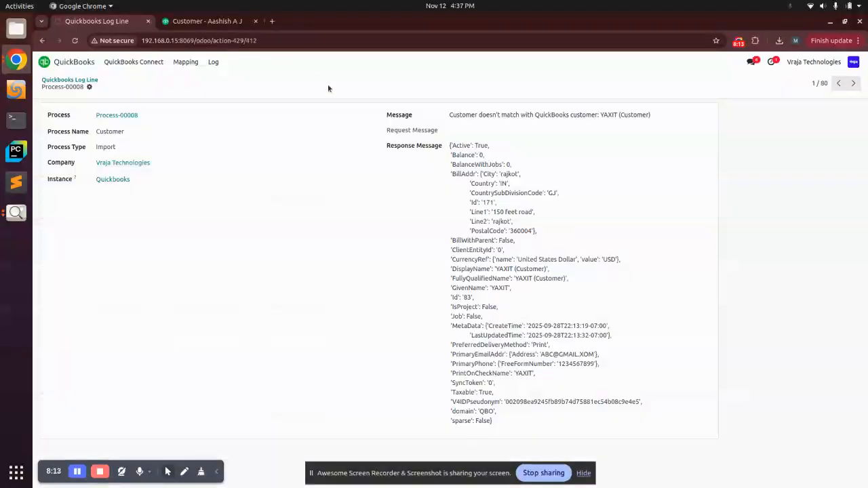
Step: Switch to the Image Viewer and display the open image Youtube Thumbnail (1).png
click(7, 217)
click(6, 216)
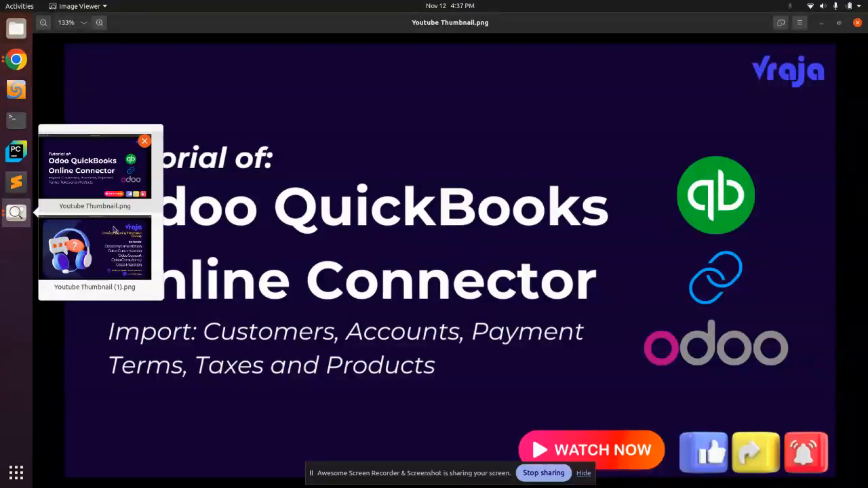
click(99, 262)
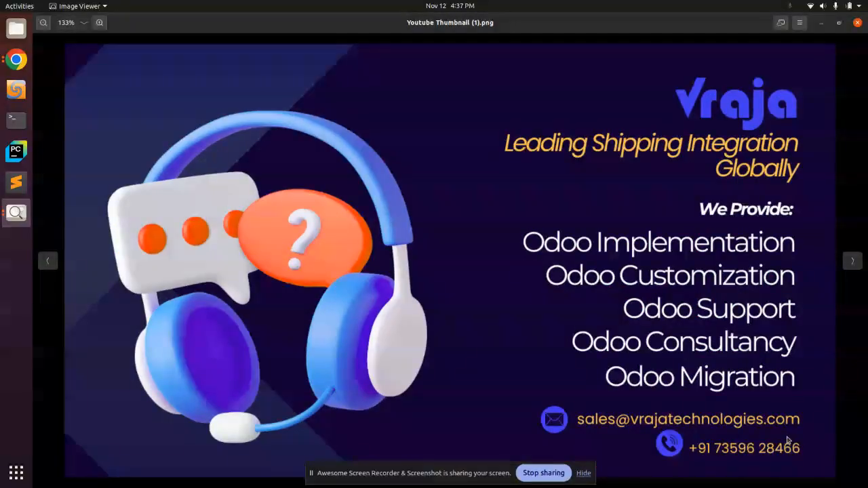